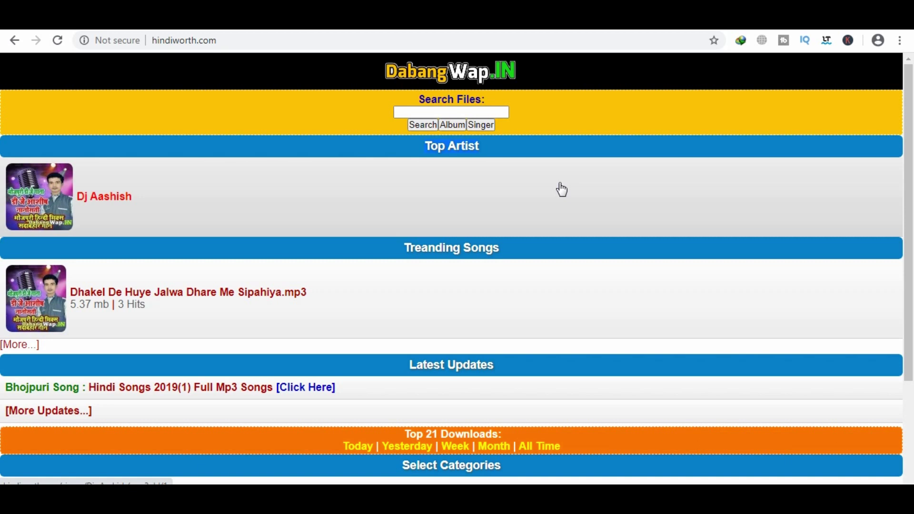
pyautogui.scroll(-3, 568, 234)
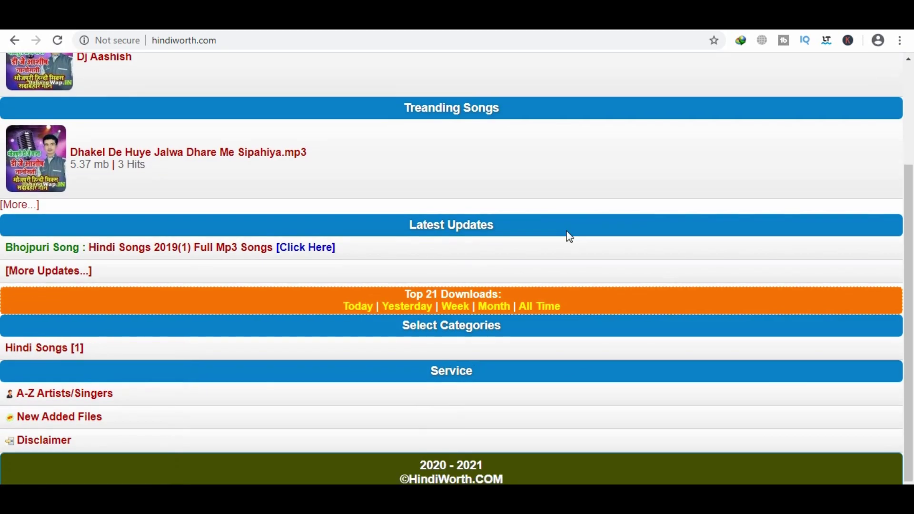
pyautogui.scroll(3, 570, 236)
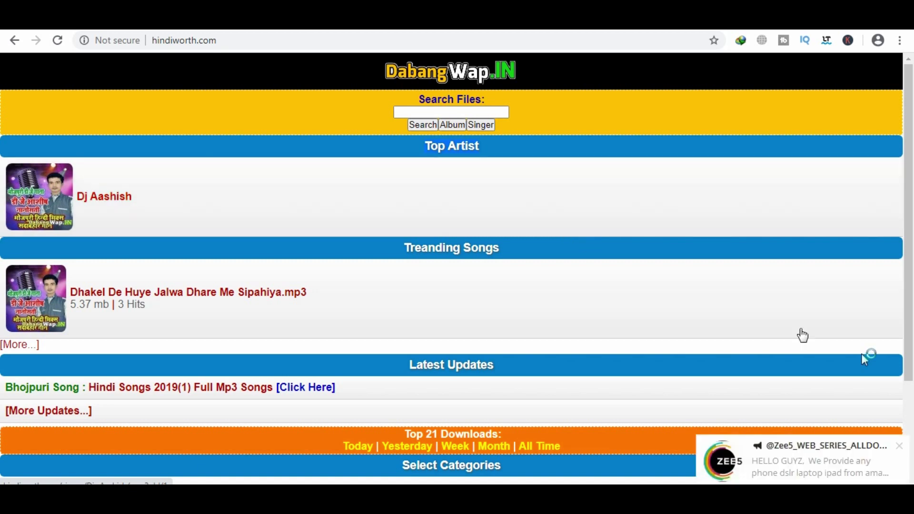
pyautogui.click(900, 446)
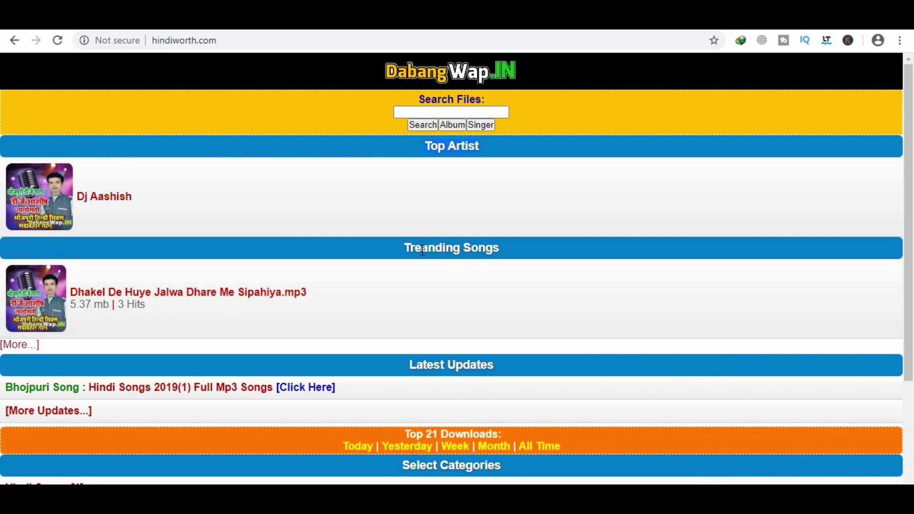
pyautogui.click(401, 248)
# Switch to the cPanel of hindiworth.com and open the full account backup page of the Backup tool.
pyautogui.click(362, 19)
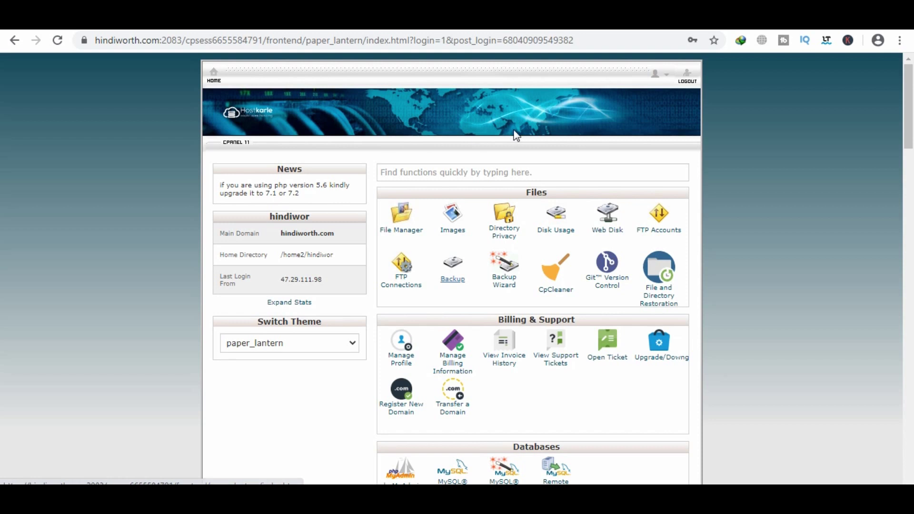
pyautogui.click(455, 281)
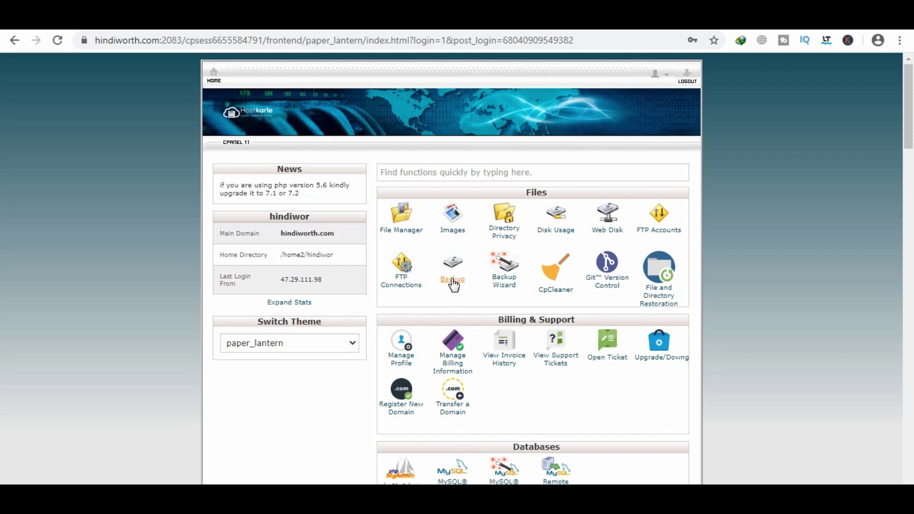
pyautogui.click(454, 285)
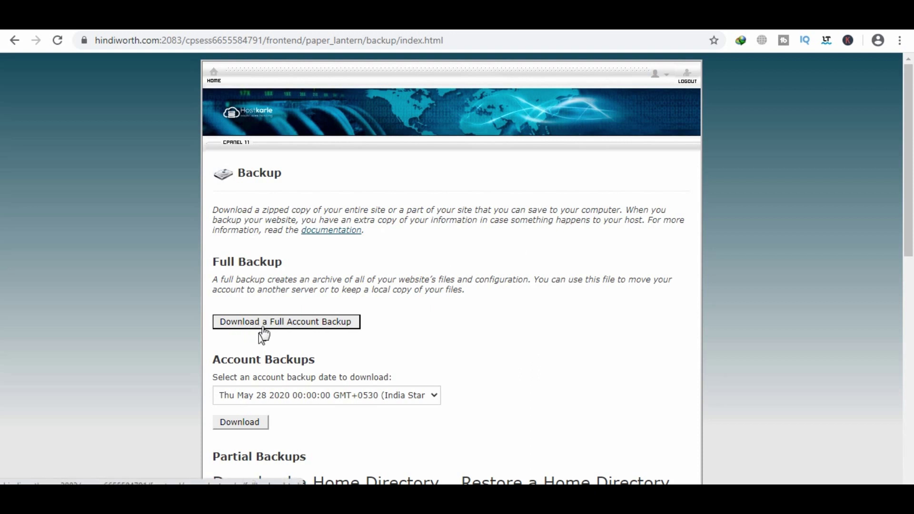
pyautogui.click(328, 328)
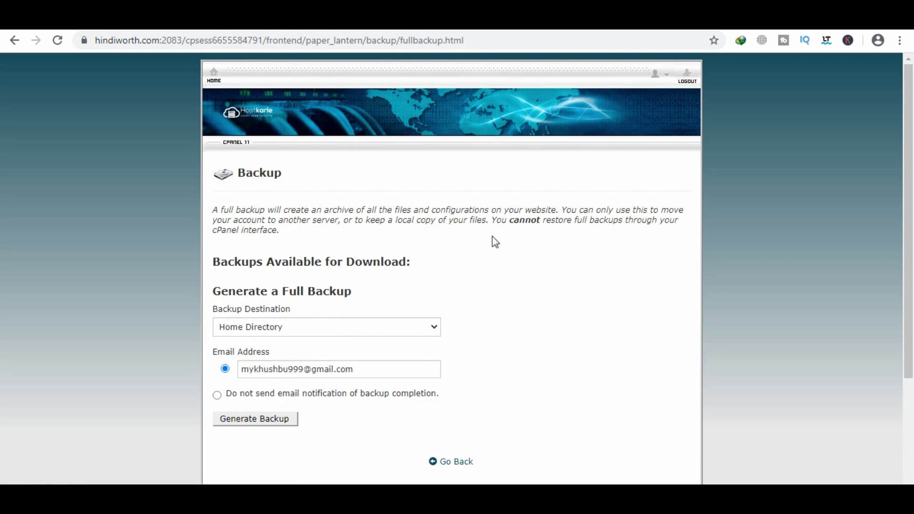
# Set the full backup's destination to Remote FTP Server (passive mode transfer) and highlight the notification email address.
pyautogui.scroll(-3, 533, 232)
pyautogui.scroll(2, 531, 247)
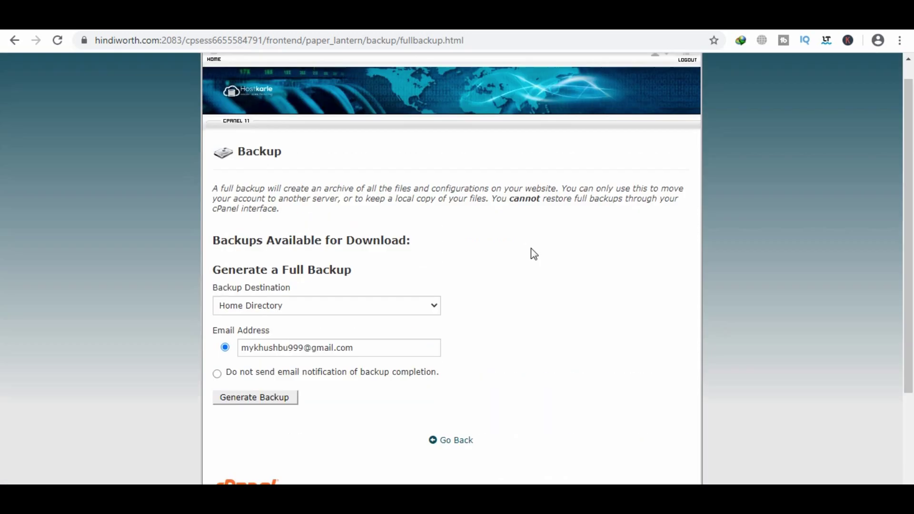
pyautogui.scroll(-3, 514, 272)
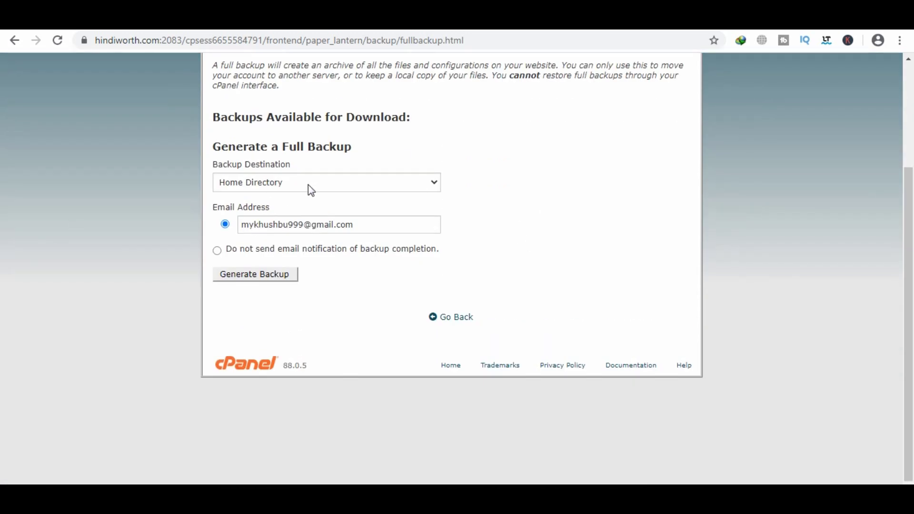
pyautogui.click(308, 186)
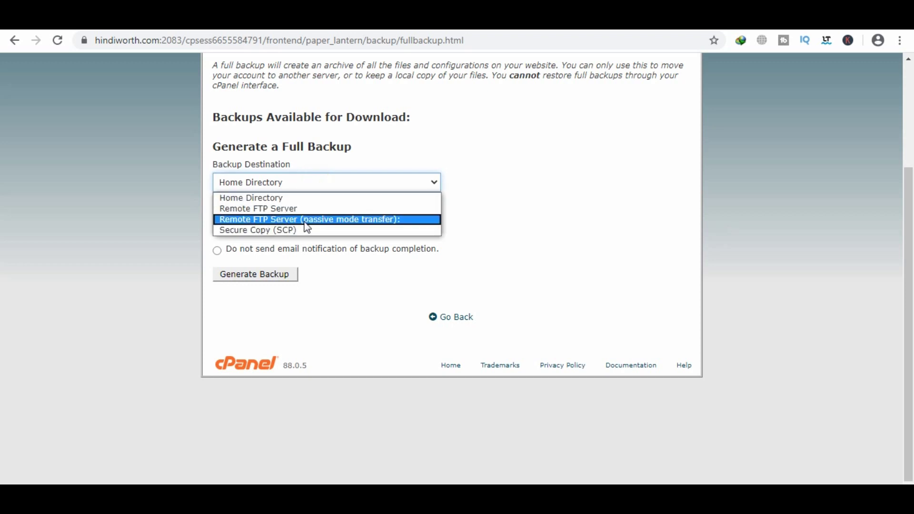
pyautogui.click(345, 220)
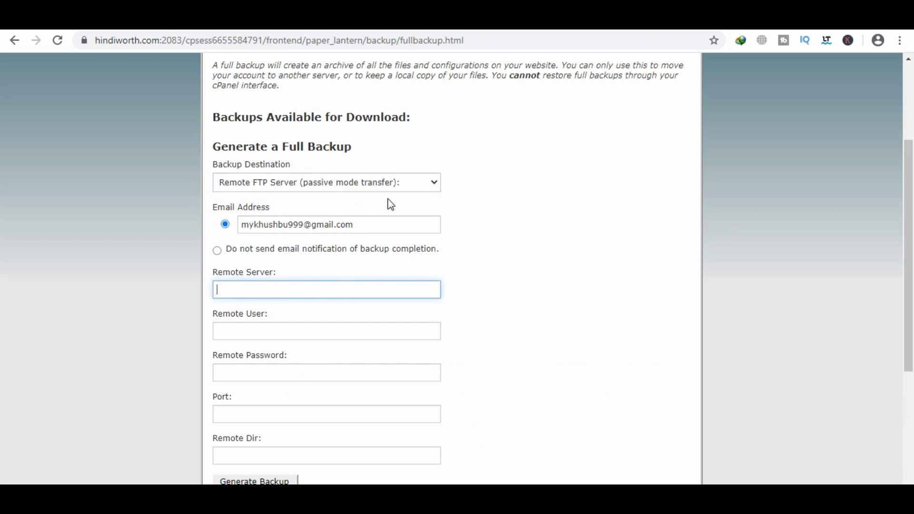
pyautogui.scroll(-3, 512, 188)
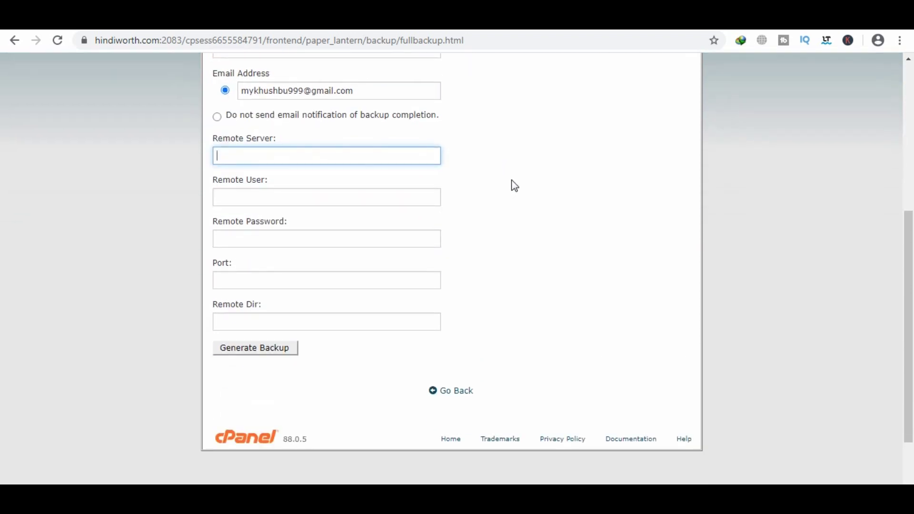
pyautogui.scroll(3, 516, 124)
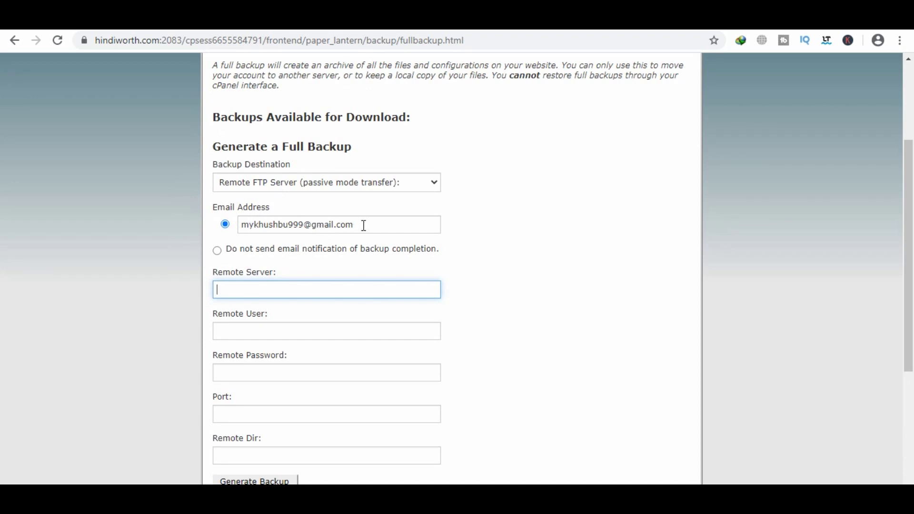
pyautogui.moveTo(363, 227); pyautogui.dragTo(220, 237)
pyautogui.click(540, 205)
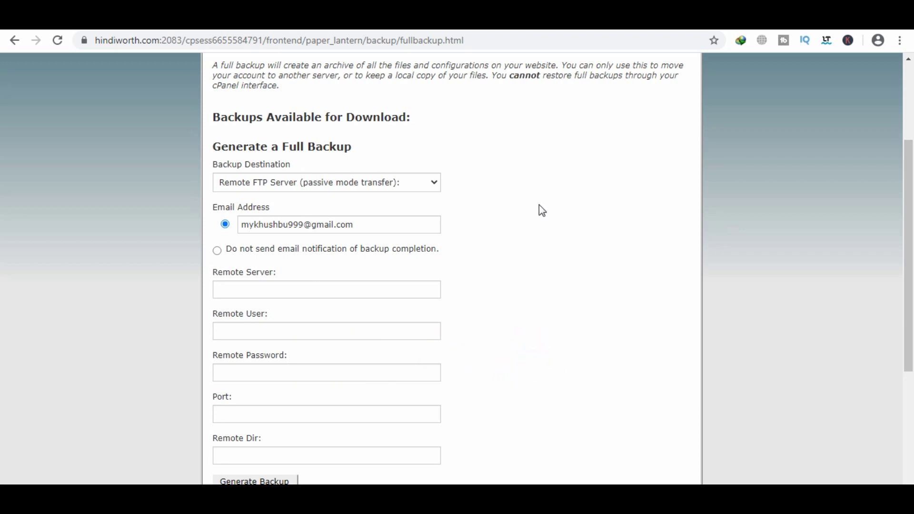
# Fill in the remote user with the suggested saved username and go over the remote server and password fields.
pyautogui.scroll(-3, 458, 213)
pyautogui.click(266, 158)
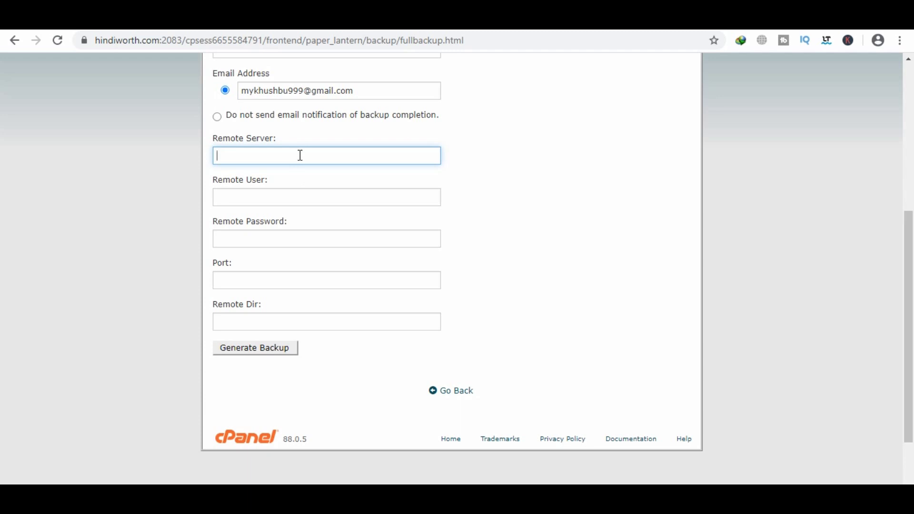
pyautogui.click(255, 195)
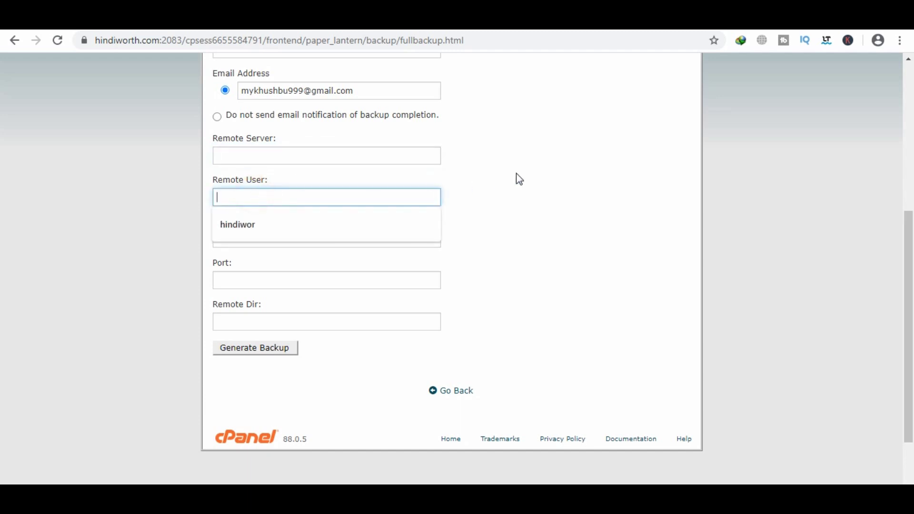
pyautogui.click(546, 159)
pyautogui.click(302, 202)
pyautogui.click(279, 225)
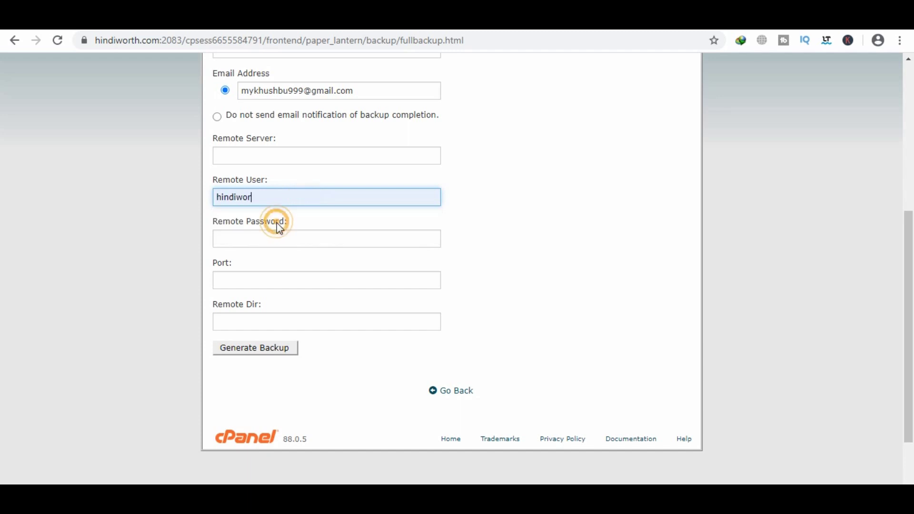
pyautogui.click(285, 197)
pyautogui.click(255, 237)
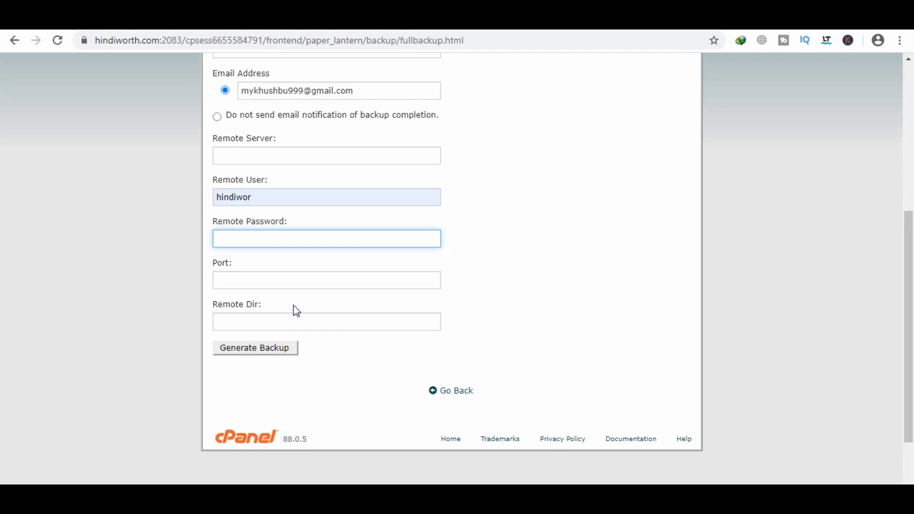
pyautogui.click(241, 157)
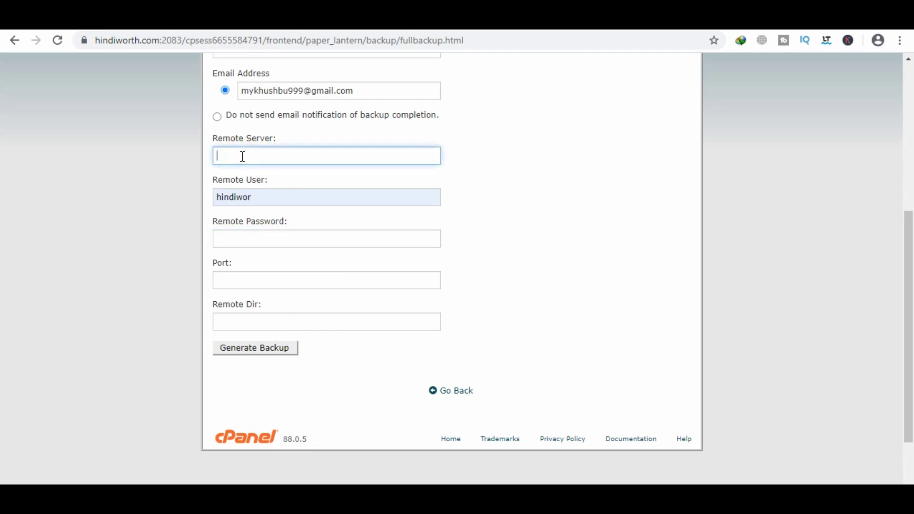
pyautogui.click(275, 198)
pyautogui.click(269, 238)
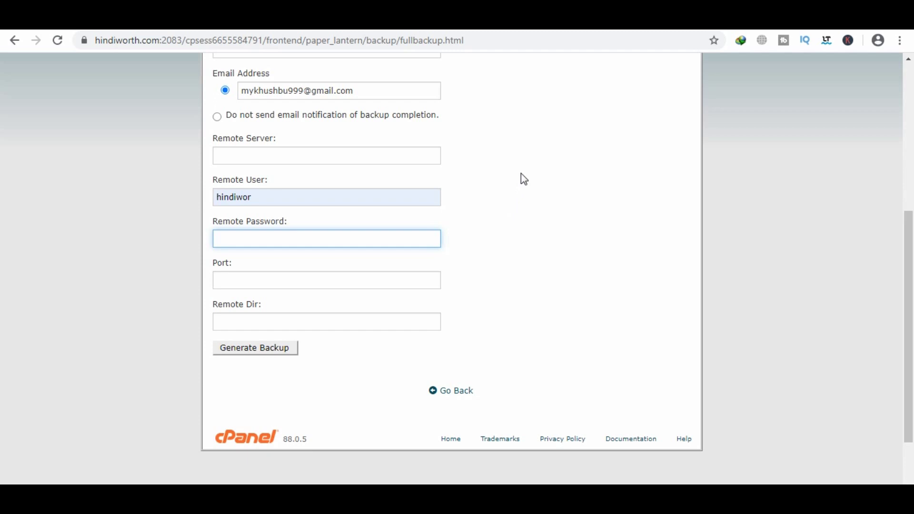
# Generate the full backup with Home Directory as its destination and return to the full backup page.
pyautogui.scroll(2, 522, 174)
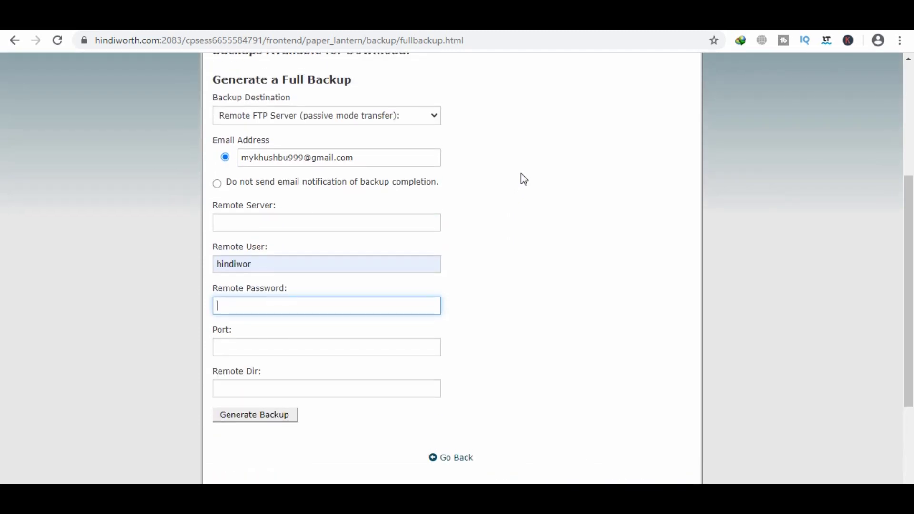
pyautogui.click(349, 120)
pyautogui.click(333, 132)
pyautogui.click(247, 275)
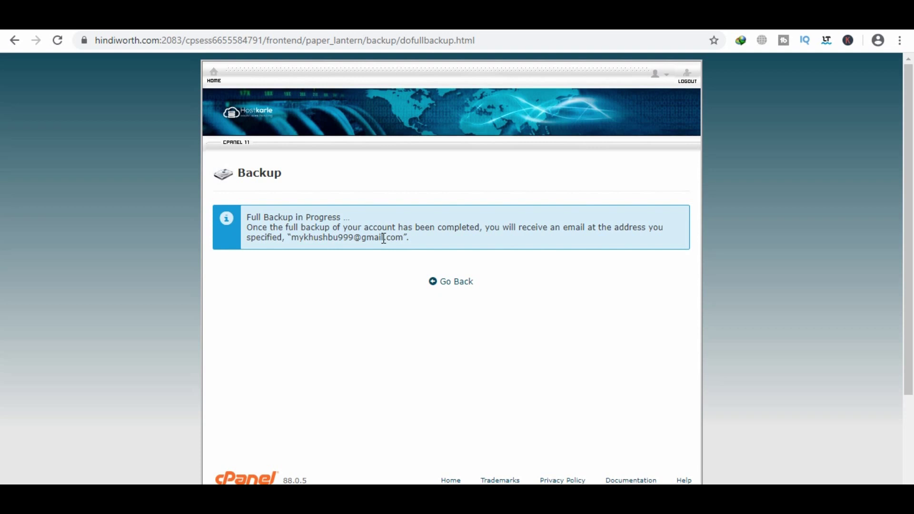
pyautogui.click(449, 286)
# Set the backup destination to Remote FTP Server (passive mode transfer) and go through the remote connection fields it requires.
pyautogui.scroll(-3, 428, 252)
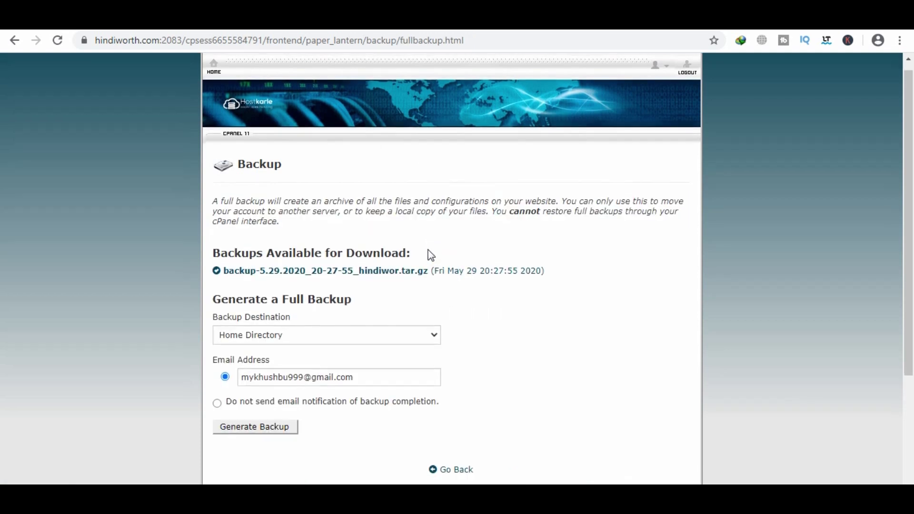
pyautogui.click(283, 209)
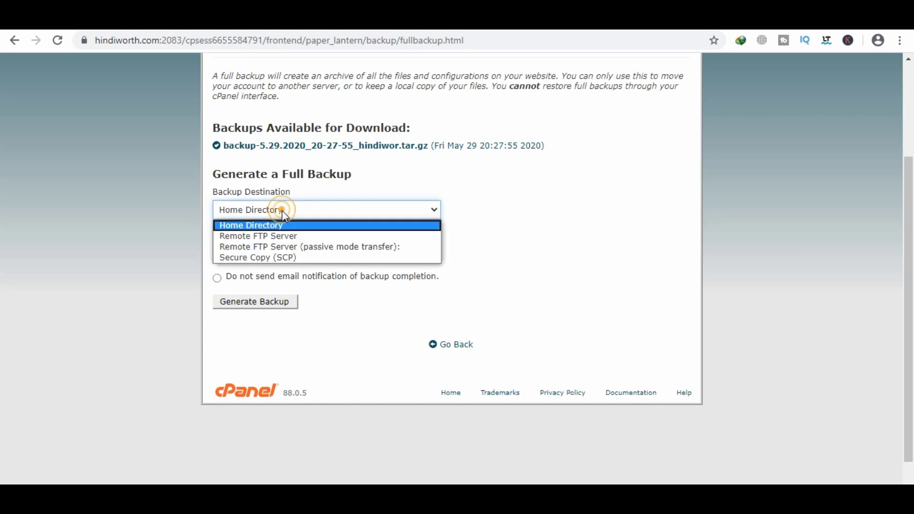
pyautogui.click(283, 246)
pyautogui.scroll(-3, 538, 206)
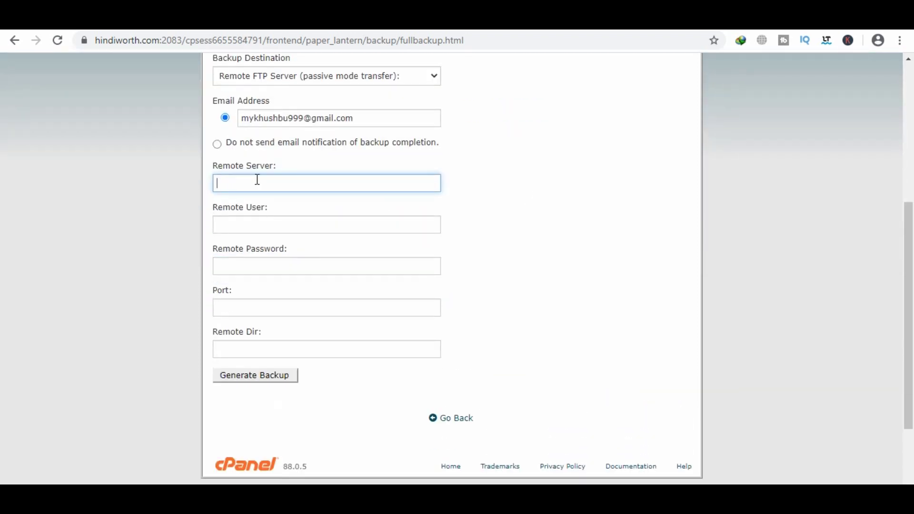
pyautogui.scroll(6, 367, 230)
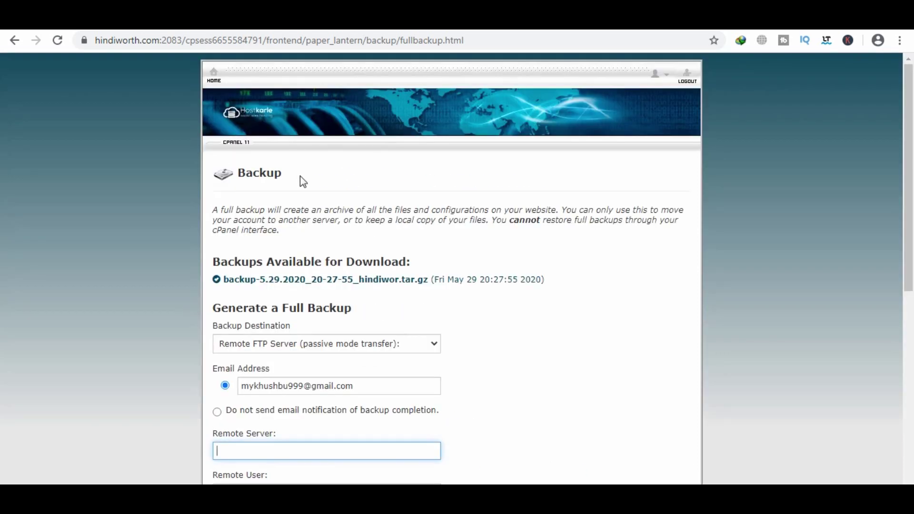
pyautogui.scroll(-3, 352, 286)
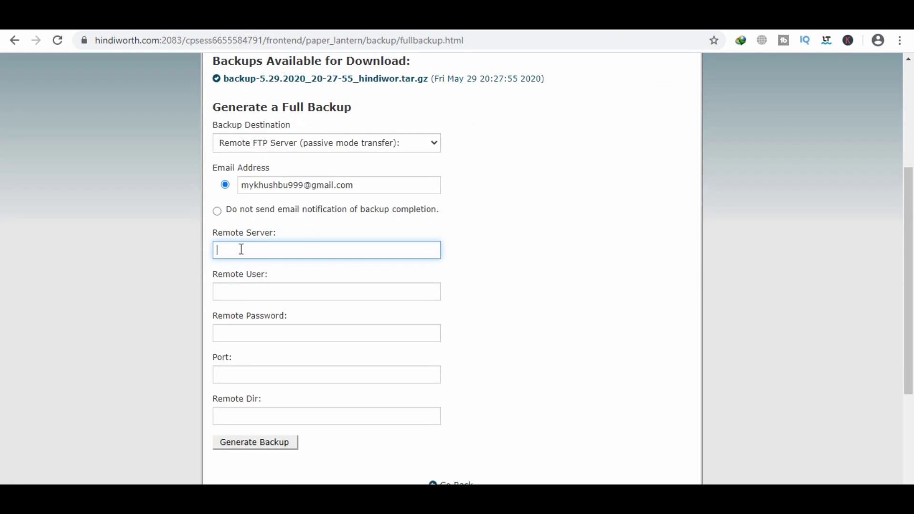
pyautogui.click(244, 289)
pyautogui.click(599, 217)
pyautogui.scroll(-4, 598, 216)
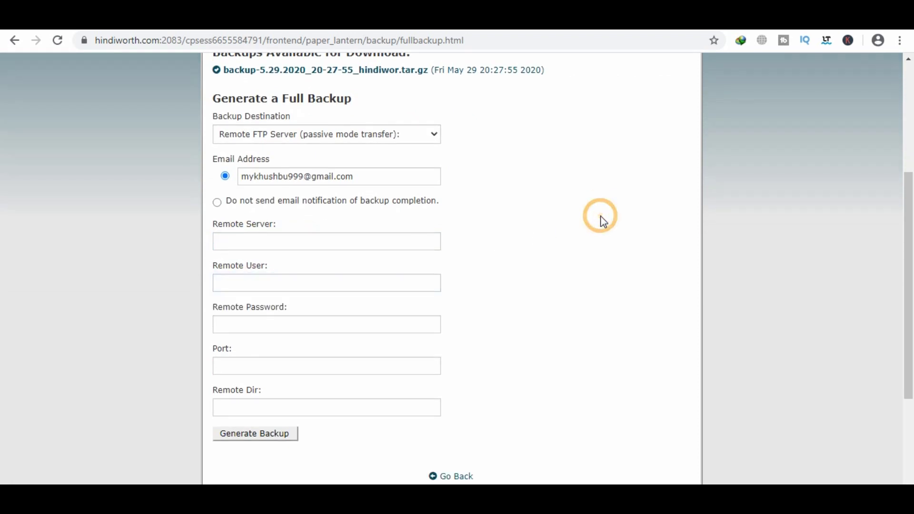
pyautogui.click(268, 160)
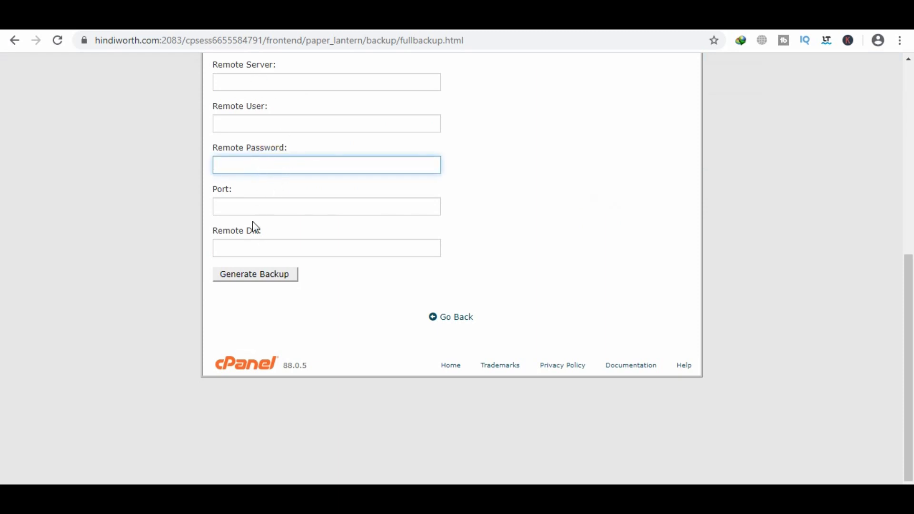
pyautogui.scroll(4, 447, 179)
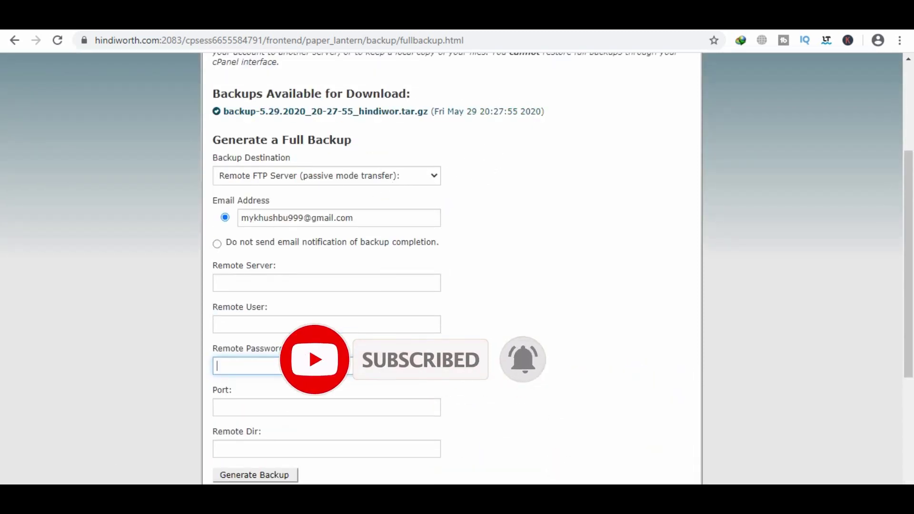
# Switch to the SiteGround cPanel of hindihunts.com and copy the IP address from its account information.
pyautogui.click(193, 442)
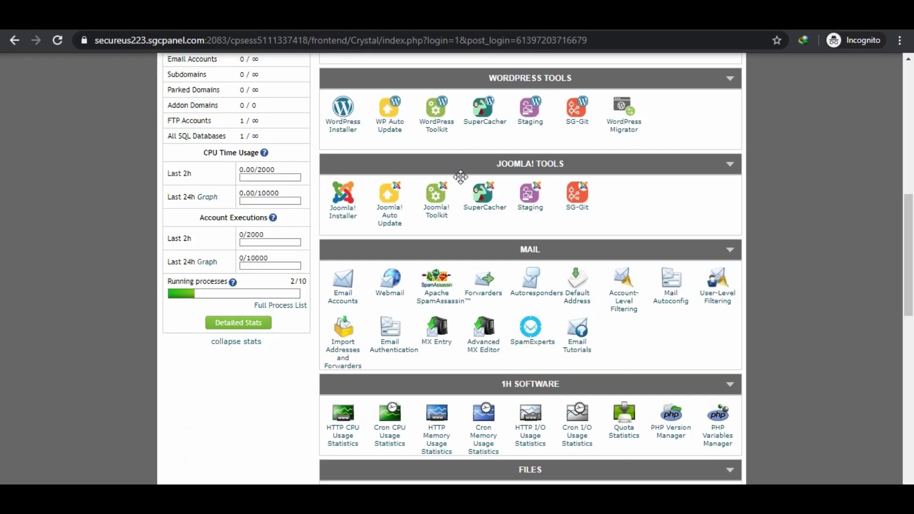
pyautogui.scroll(8, 492, 229)
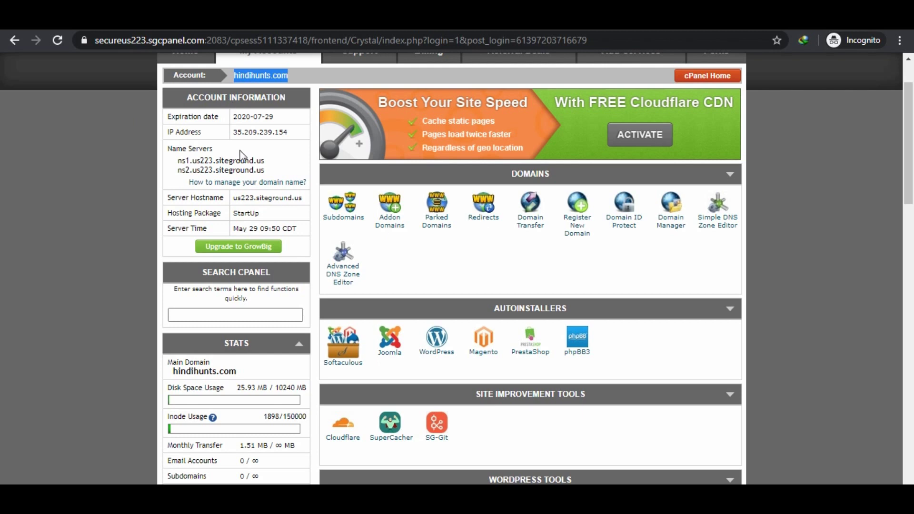
pyautogui.moveTo(232, 132); pyautogui.dragTo(293, 142)
pyautogui.hotkey('ctrl', 'c')
pyautogui.rightClick(293, 141)
pyautogui.click(305, 141)
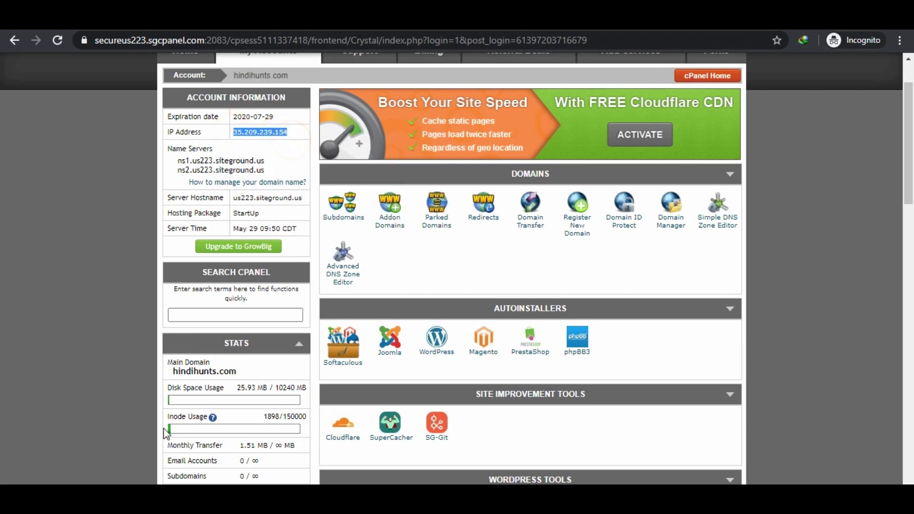
# Open a new tab and go to the copied IP address with /cpanel appended.
pyautogui.hotkey('ctrl', 't')
pyautogui.rightClick(476, 40)
pyautogui.click(508, 100)
pyautogui.write('/cpanel')
pyautogui.click(101, 202)
# Open the File Manager from the SiteGround cPanel's Files section and select the account's home directory.
pyautogui.scroll(2, 430, 187)
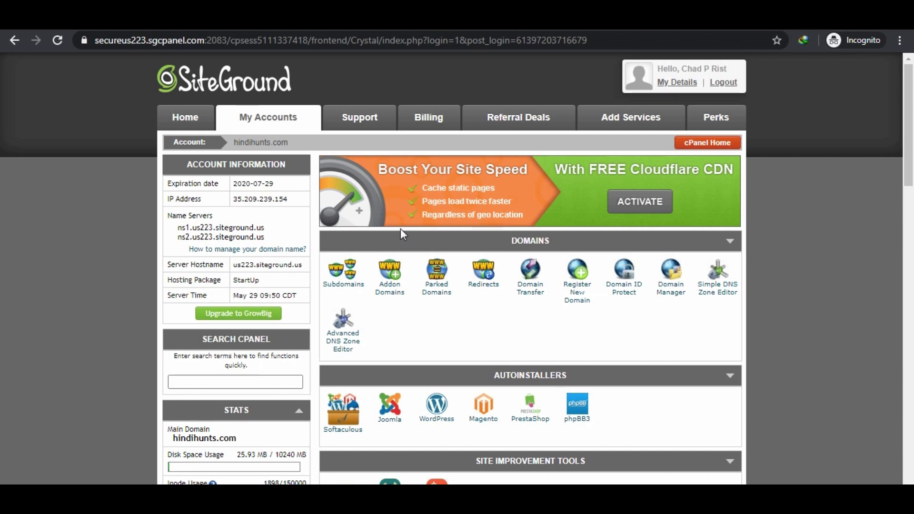
pyautogui.scroll(-5, 508, 182)
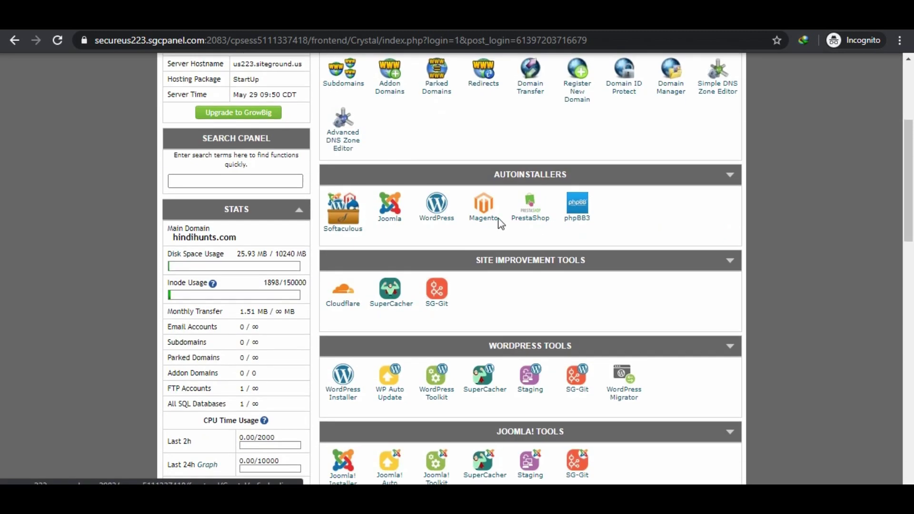
pyautogui.scroll(-7, 509, 182)
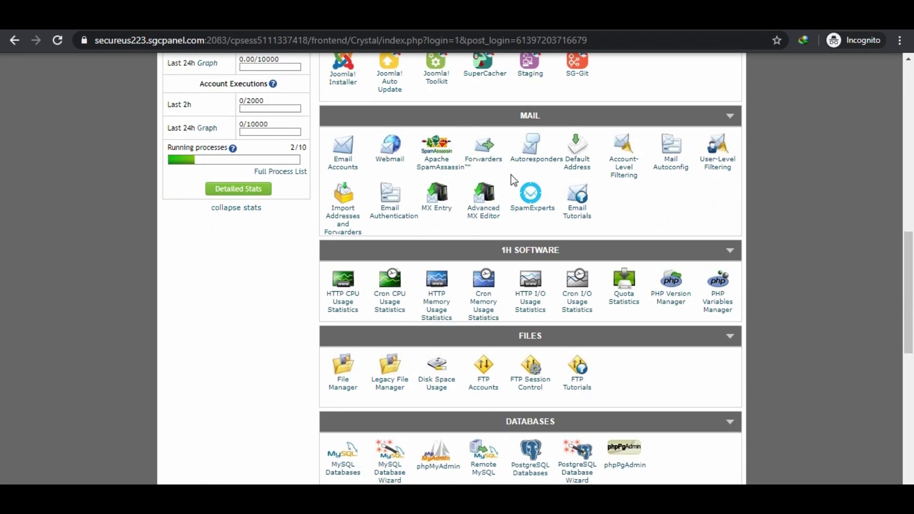
pyautogui.scroll(-4, 513, 180)
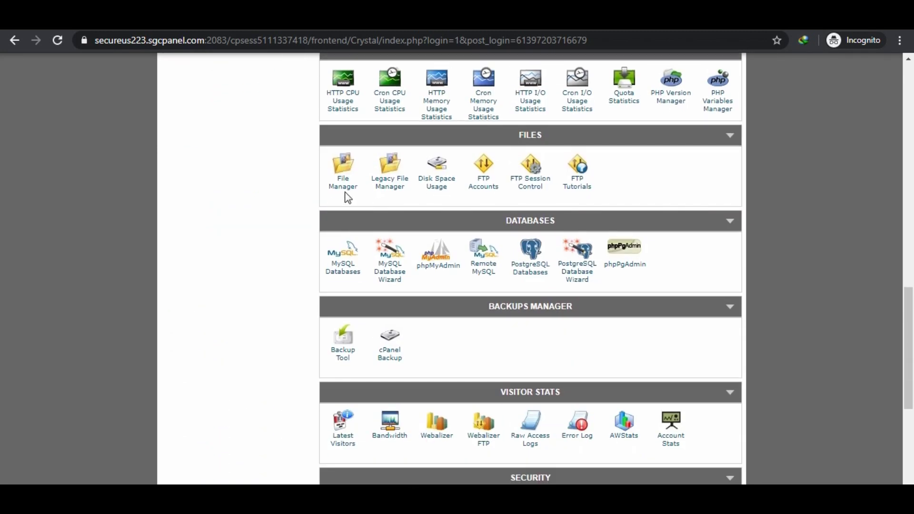
pyautogui.click(345, 189)
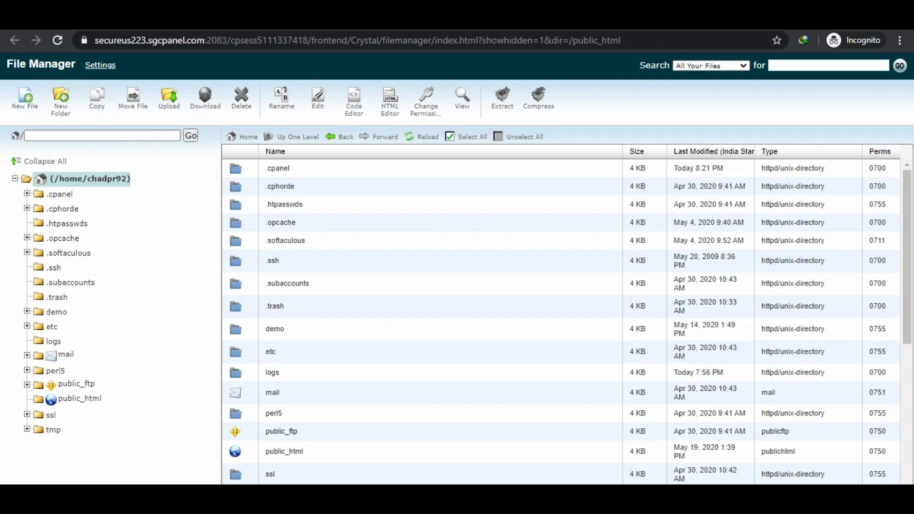
pyautogui.click(90, 178)
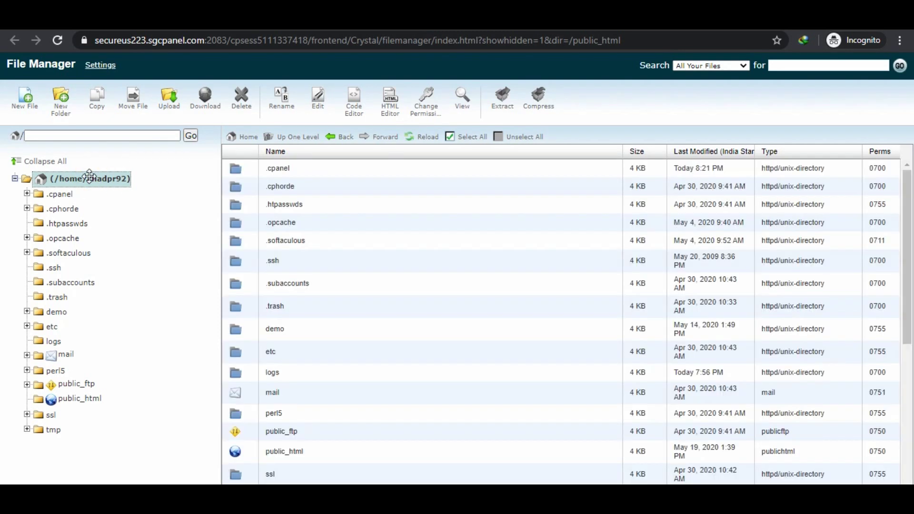
# Look through the home directory for the transferred backup archive and reload the file listing.
pyautogui.scroll(-5, 525, 261)
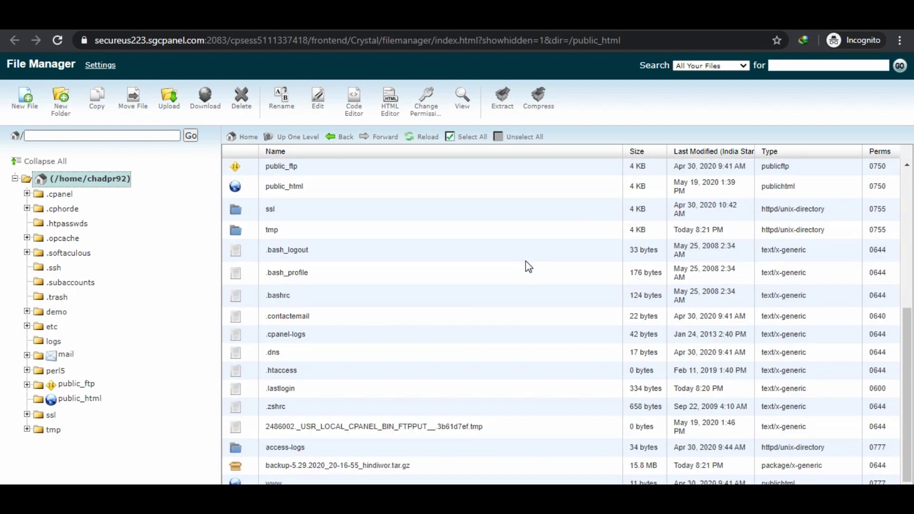
pyautogui.scroll(5, 462, 391)
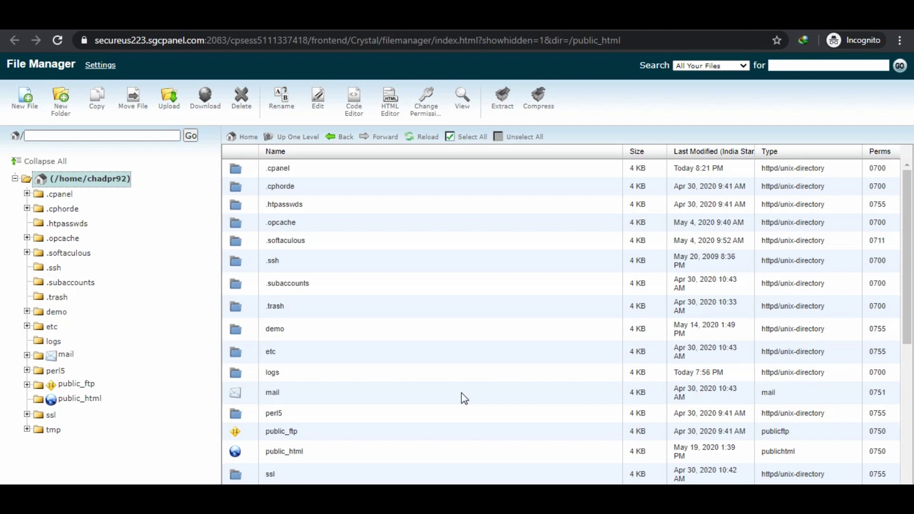
pyautogui.scroll(-5, 461, 393)
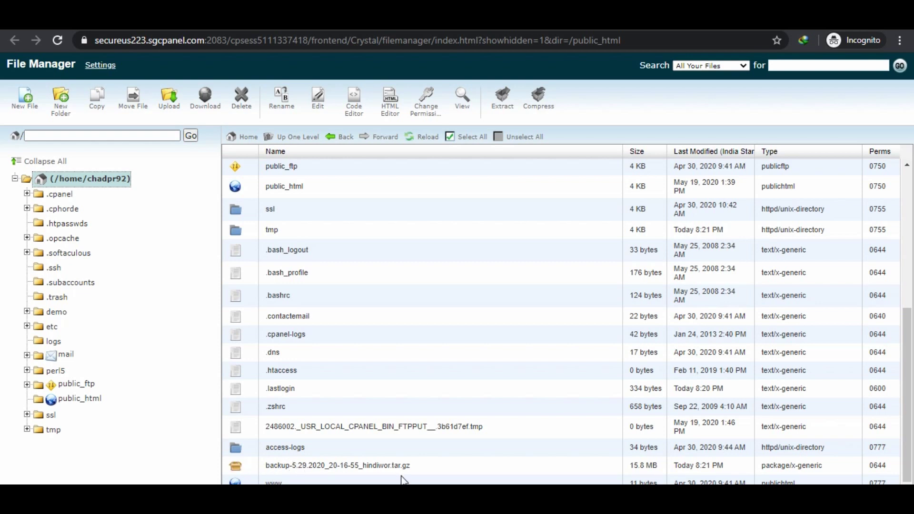
pyautogui.click(426, 136)
pyautogui.click(800, 360)
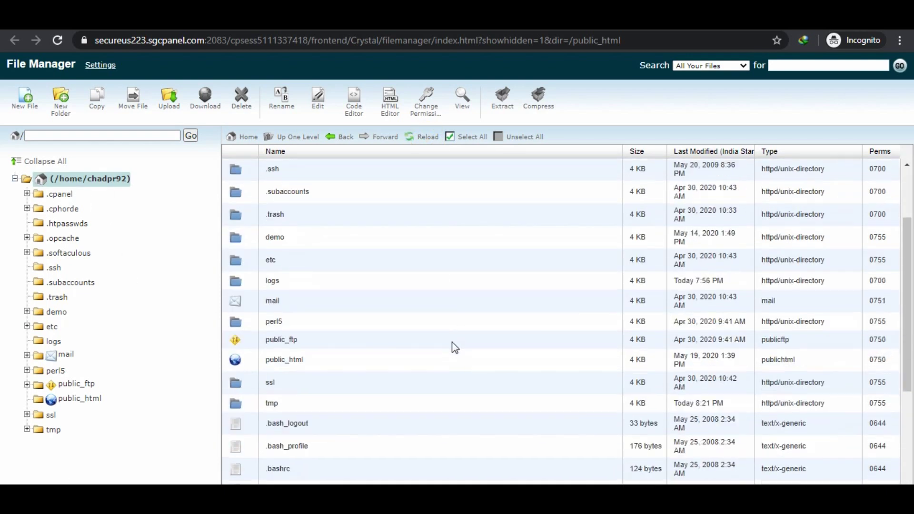
# Extract backup-5.29.2020_20-16-55_hindiwor.tar.gz into the home directory, look through the extraction results and close them.
pyautogui.scroll(-5, 453, 347)
pyautogui.click(343, 465)
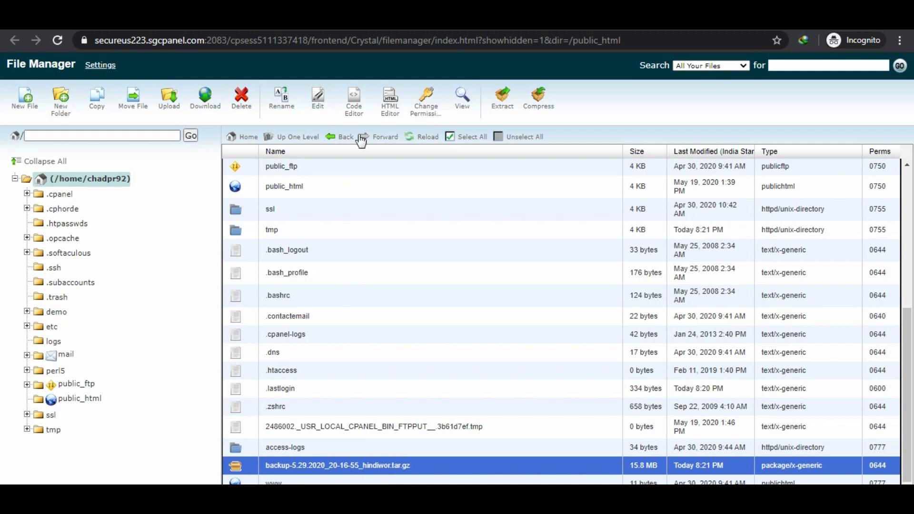
pyautogui.click(502, 109)
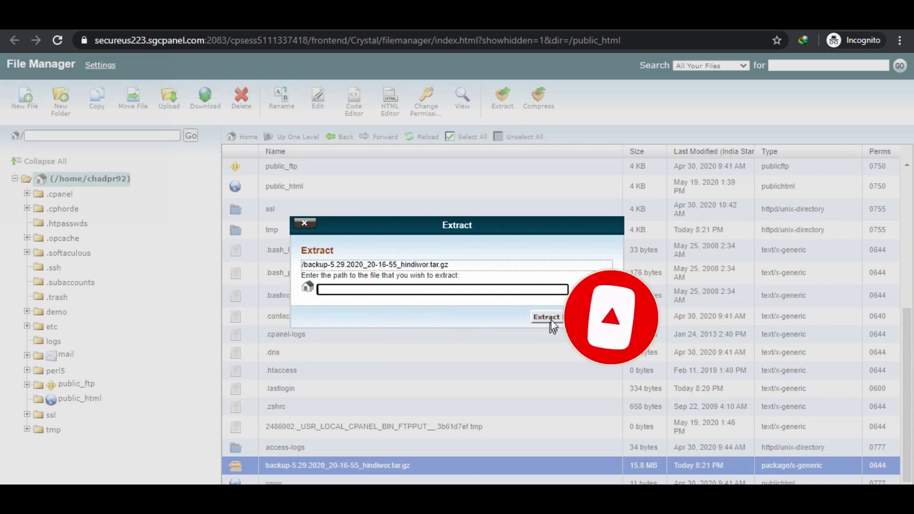
pyautogui.click(551, 319)
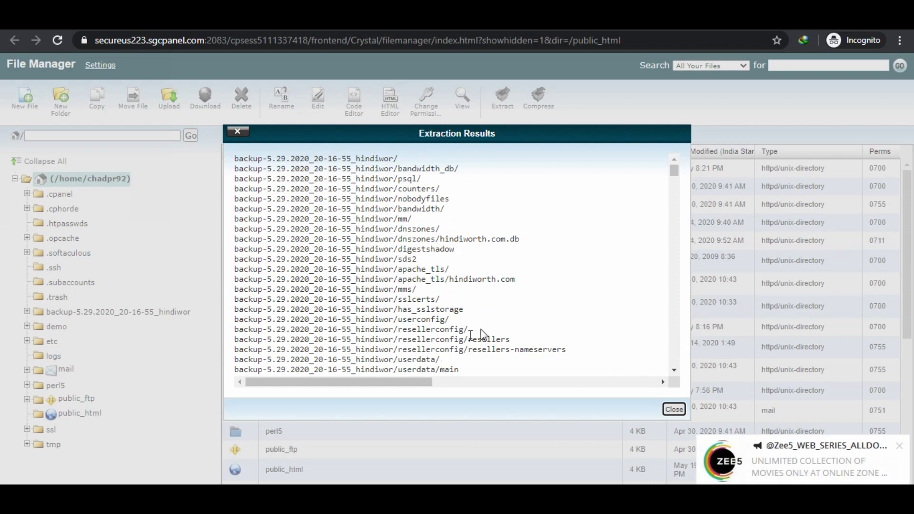
pyautogui.scroll(-2, 495, 308)
pyautogui.scroll(-5, 495, 308)
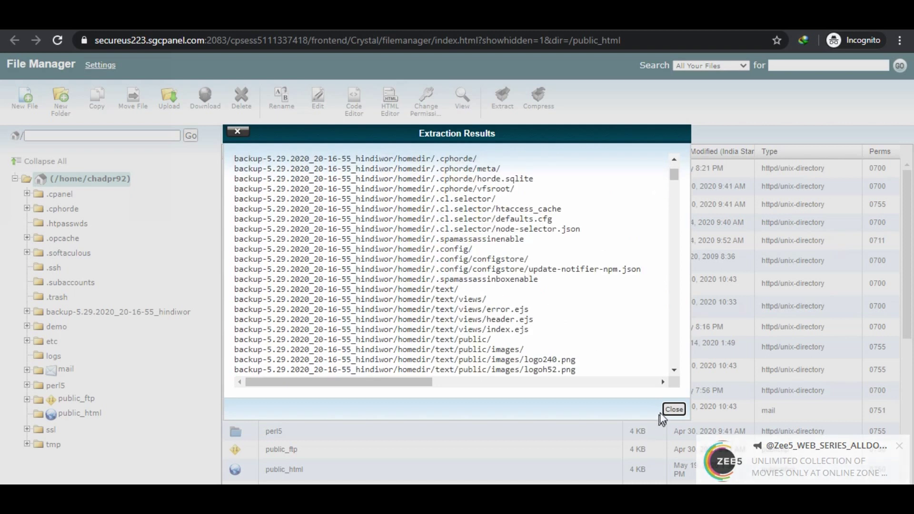
pyautogui.click(674, 411)
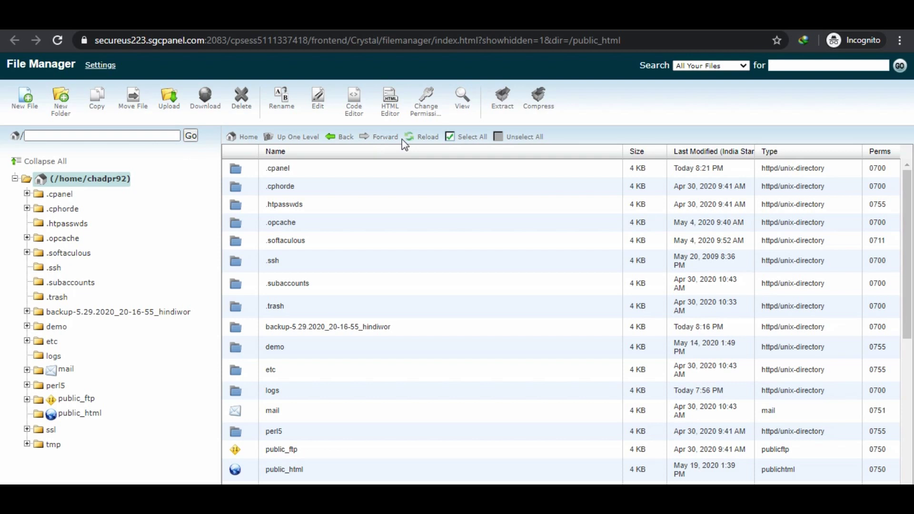
# Reload the listing, open homedir/public_html inside the extracted backup-5.29.2020_20-16-55_hindiwor folder and select all its files and folders.
pyautogui.click(429, 142)
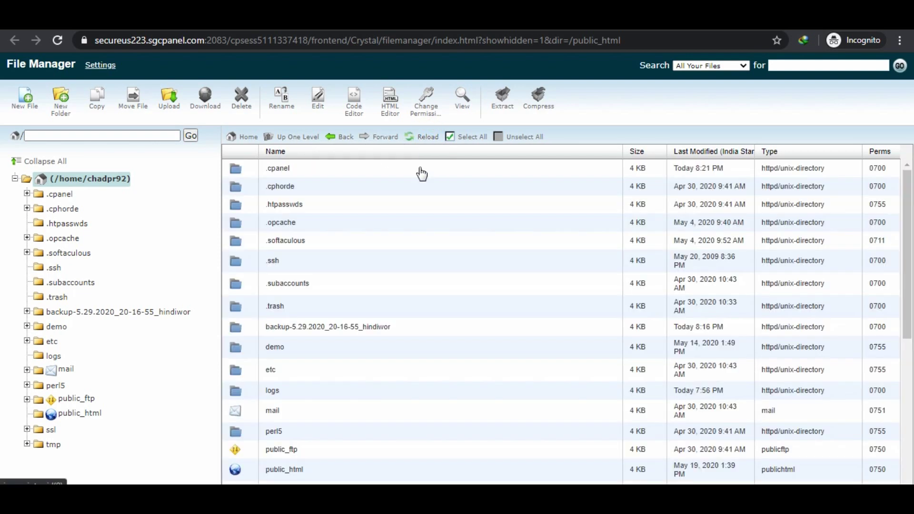
pyautogui.doubleClick(436, 328)
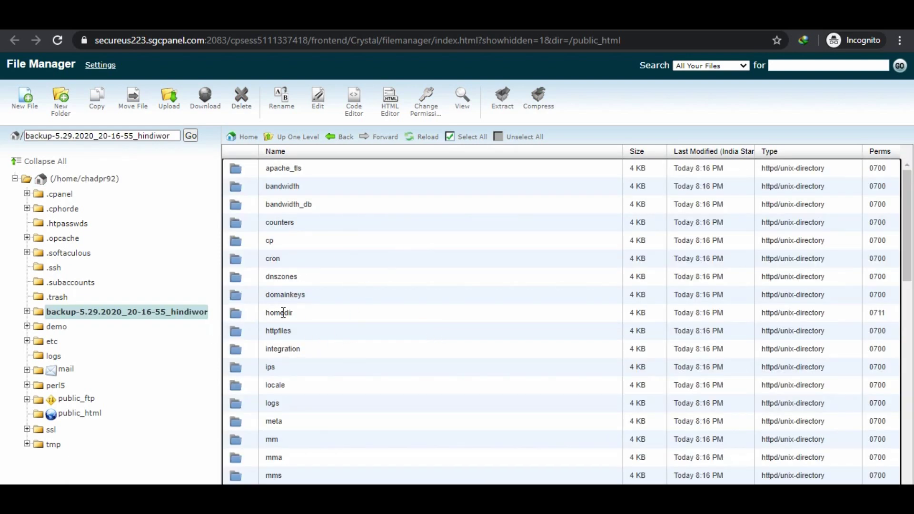
pyautogui.doubleClick(334, 314)
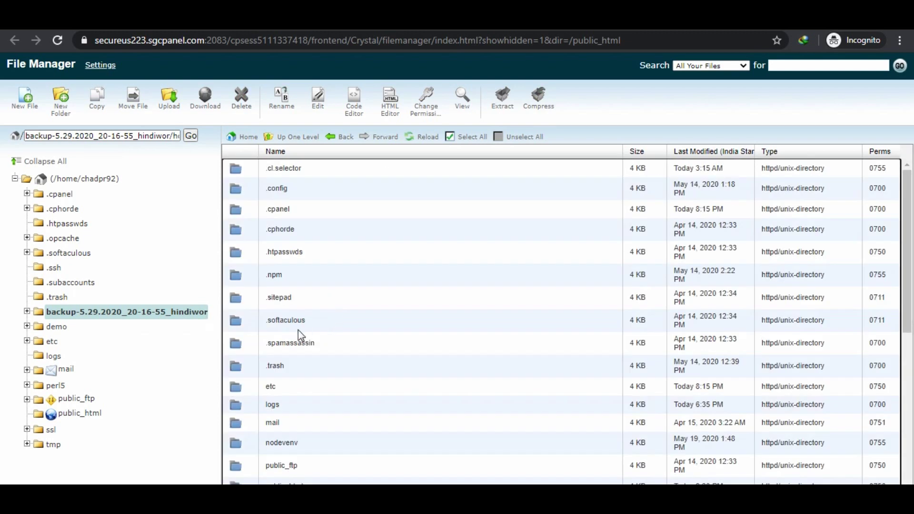
pyautogui.scroll(-4, 408, 296)
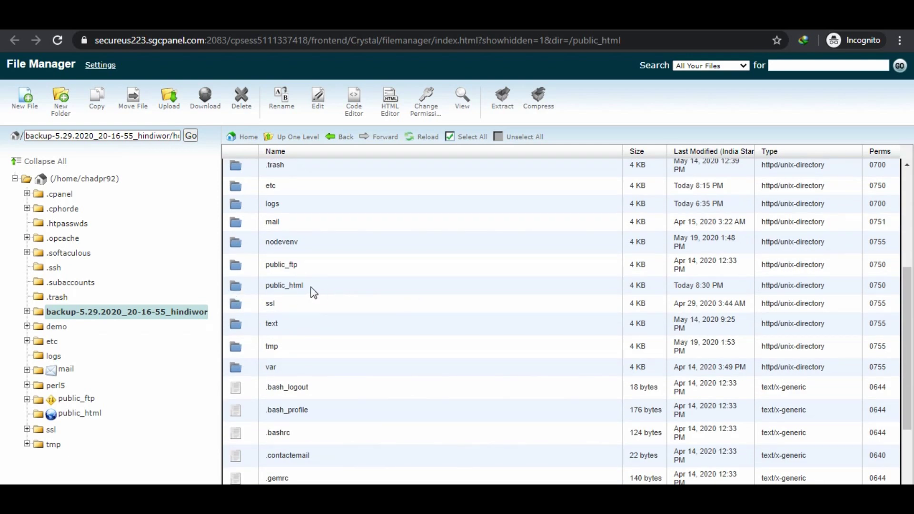
pyautogui.doubleClick(331, 287)
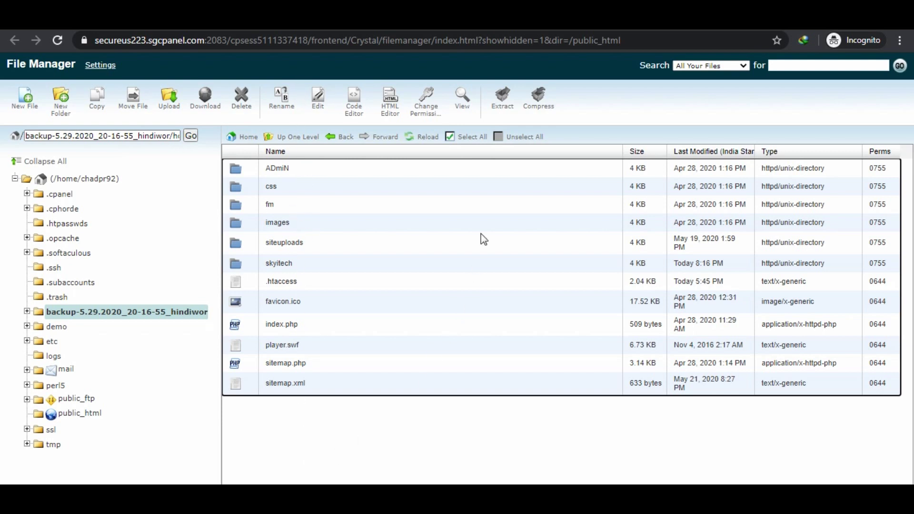
pyautogui.click(471, 138)
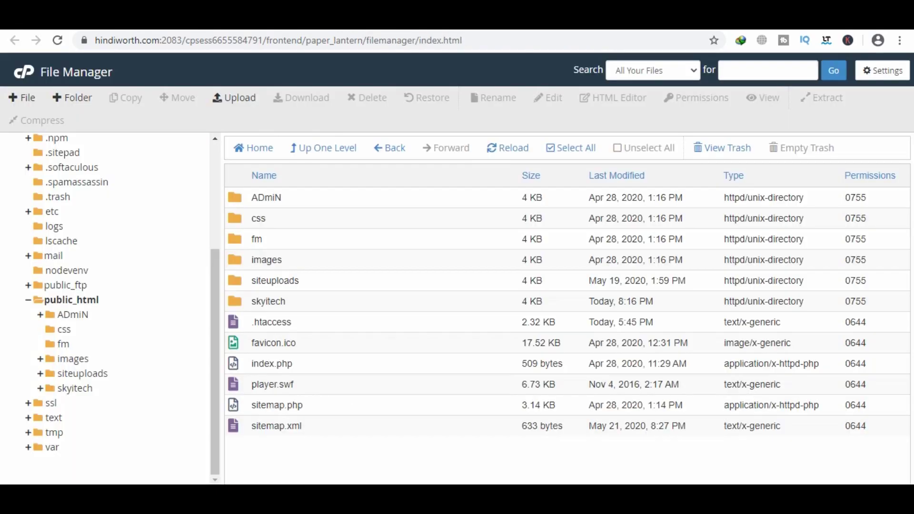
# Check the Show Hidden Files option in hindiworth.com's File Manager preferences without changing it and return to the SiteGround File Manager.
pyautogui.click(875, 72)
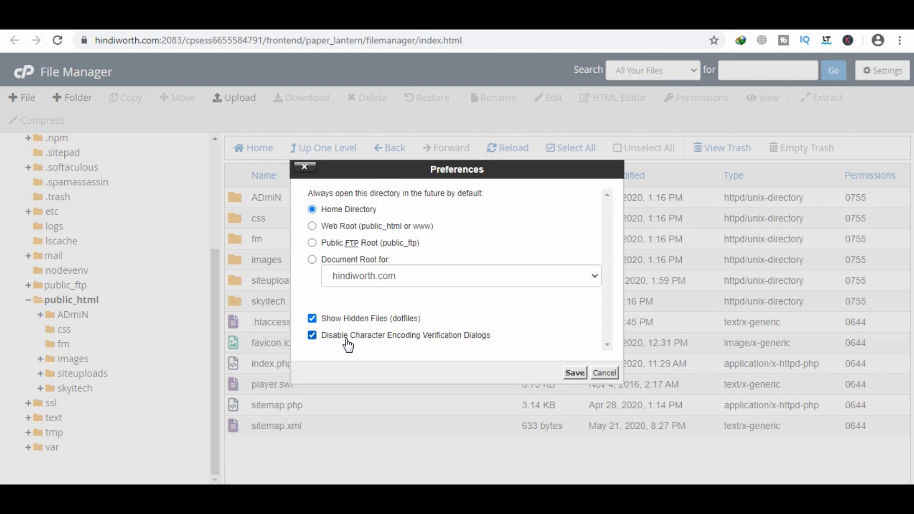
pyautogui.click(604, 373)
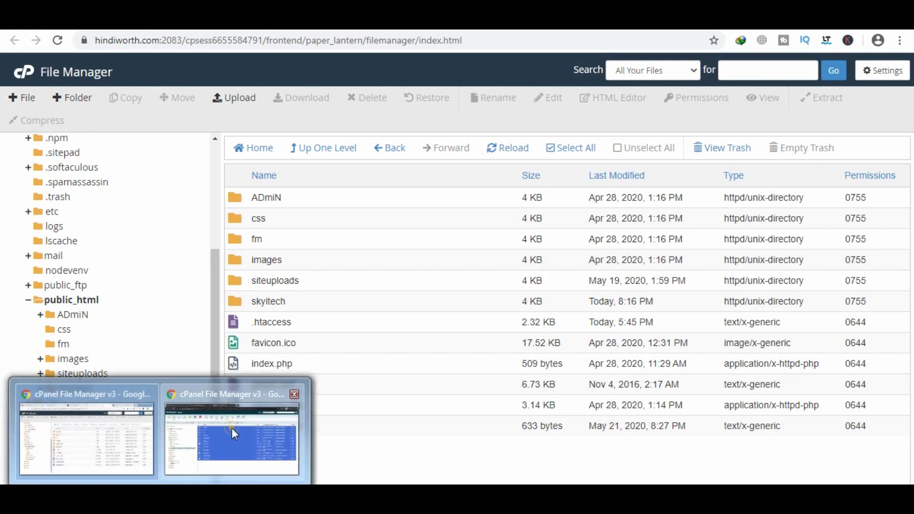
pyautogui.click(233, 428)
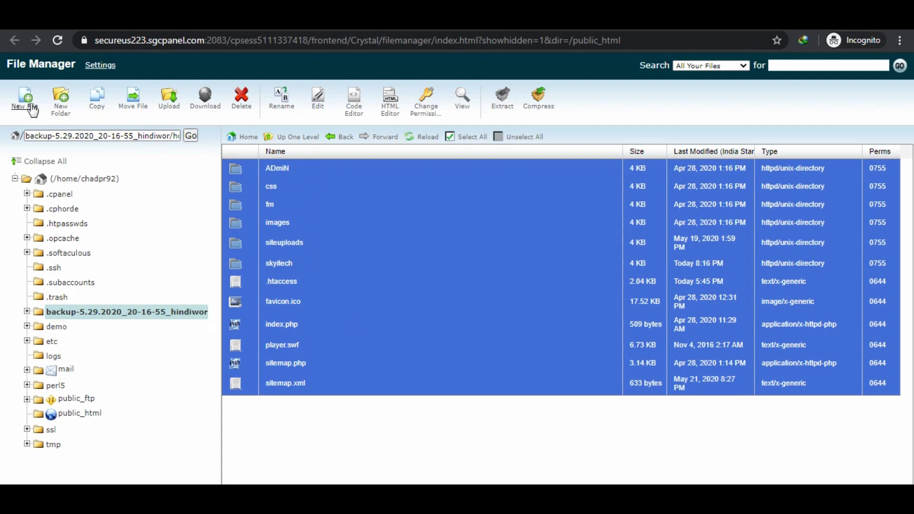
# Move the selected site files and folders from the extracted backup to the account's own public_html directory.
pyautogui.click(134, 106)
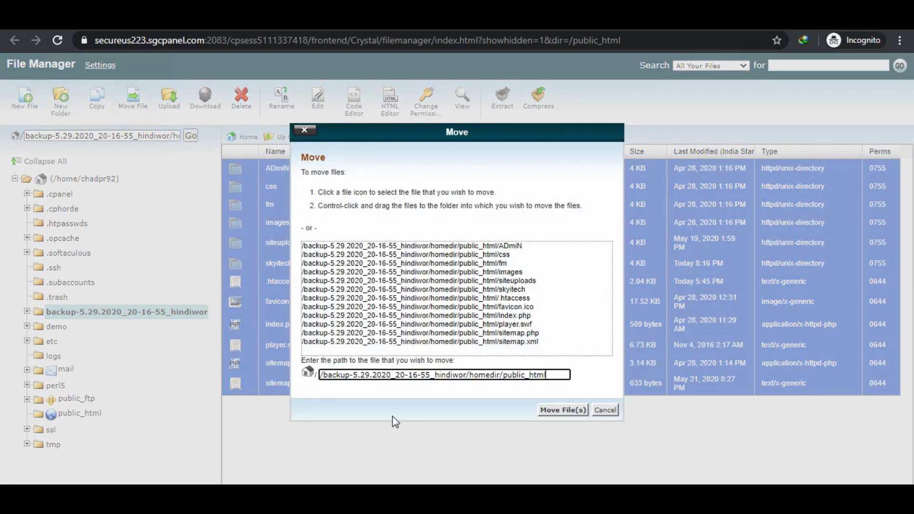
pyautogui.moveTo(468, 376); pyautogui.dragTo(341, 387)
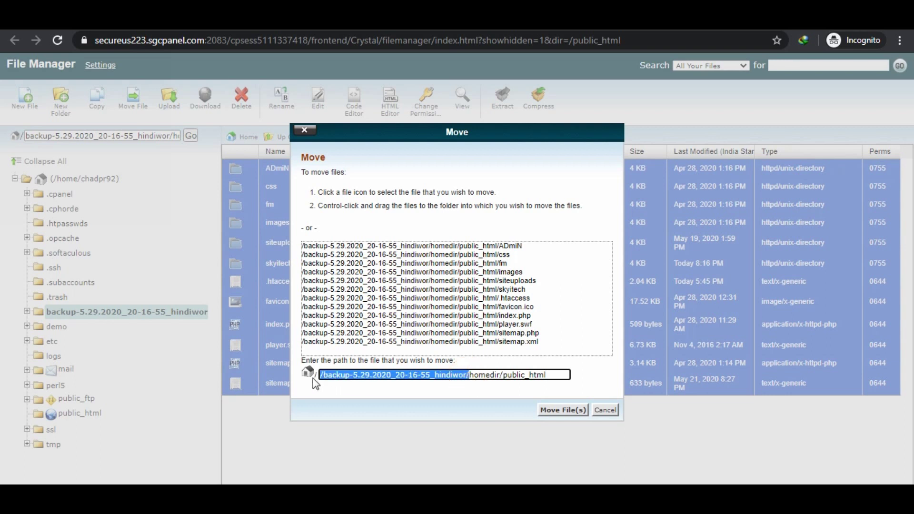
pyautogui.press('BackSpace')
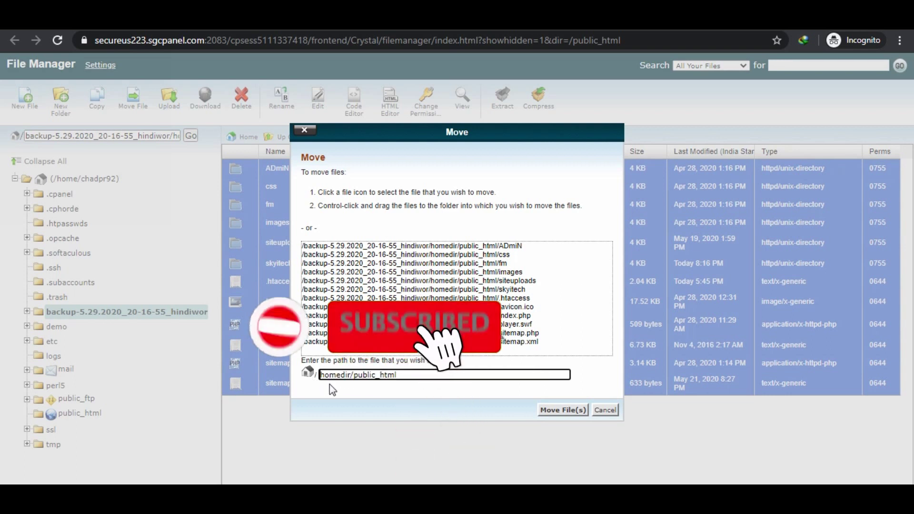
pyautogui.moveTo(354, 376); pyautogui.dragTo(296, 376)
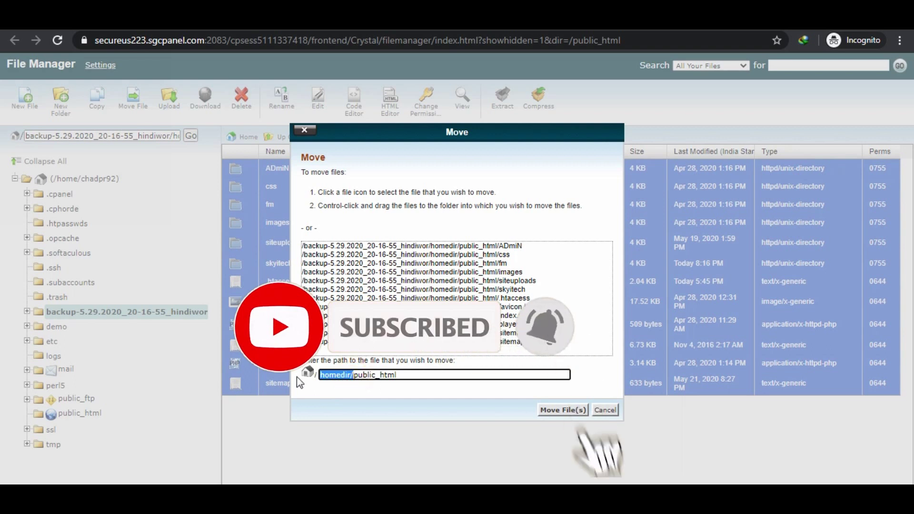
pyautogui.press('BackSpace')
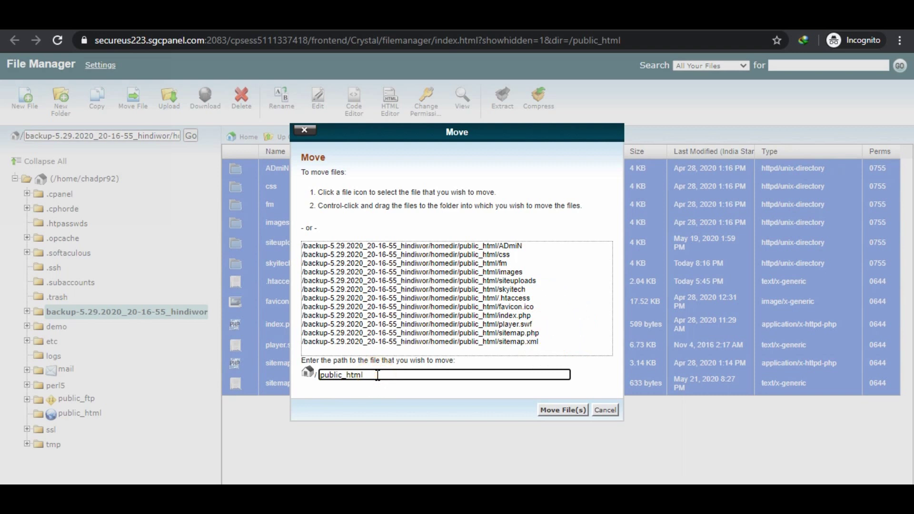
pyautogui.click(545, 413)
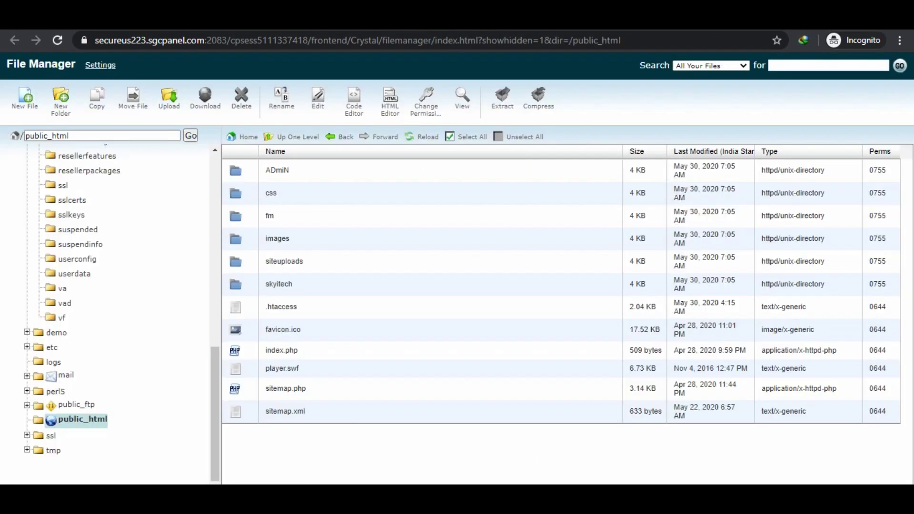
# Download the database dump hindiwor_Ashish.sql from the mysql folder of the extracted backup-5.29.2020_20-16-55_hindiwor folder.
pyautogui.scroll(10, 139, 277)
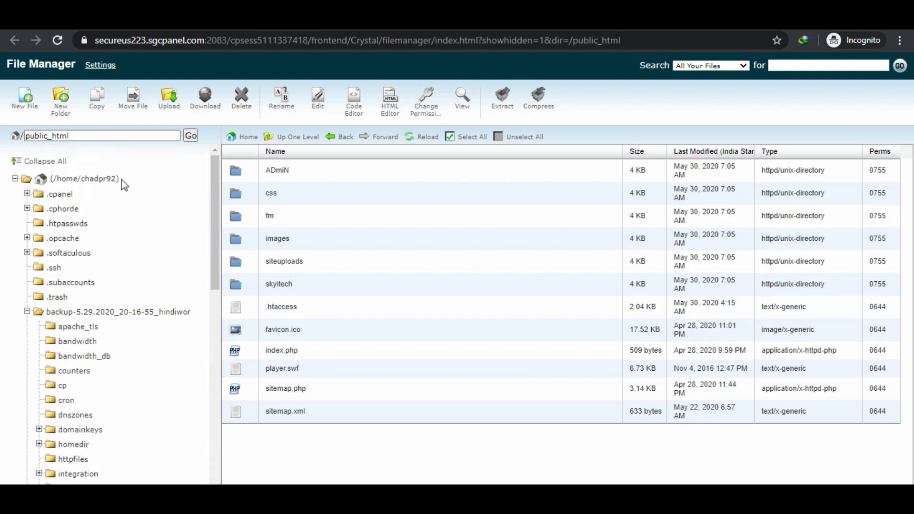
pyautogui.click(113, 312)
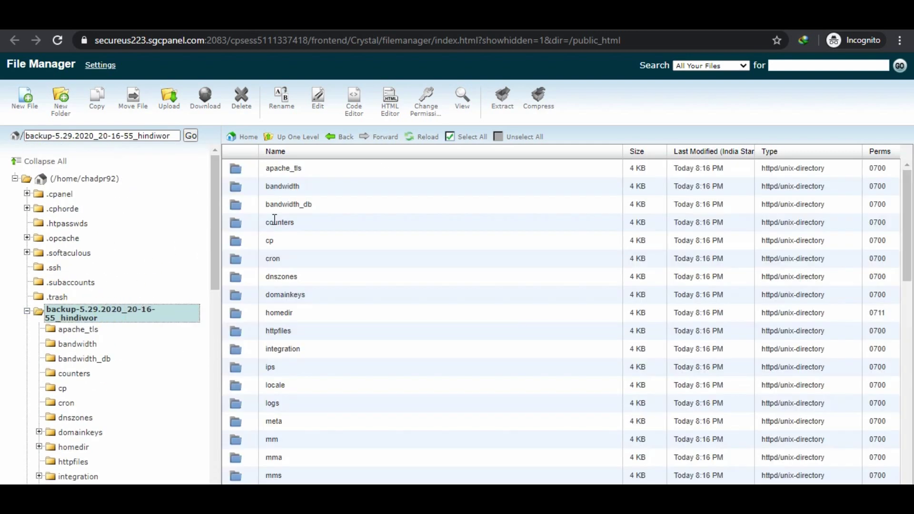
pyautogui.scroll(-3, 404, 243)
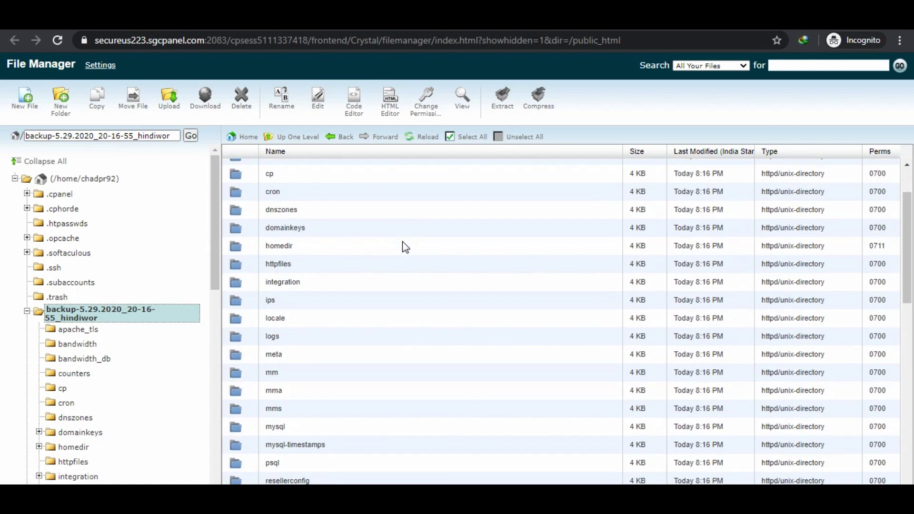
pyautogui.scroll(-2, 403, 240)
pyautogui.doubleClick(312, 295)
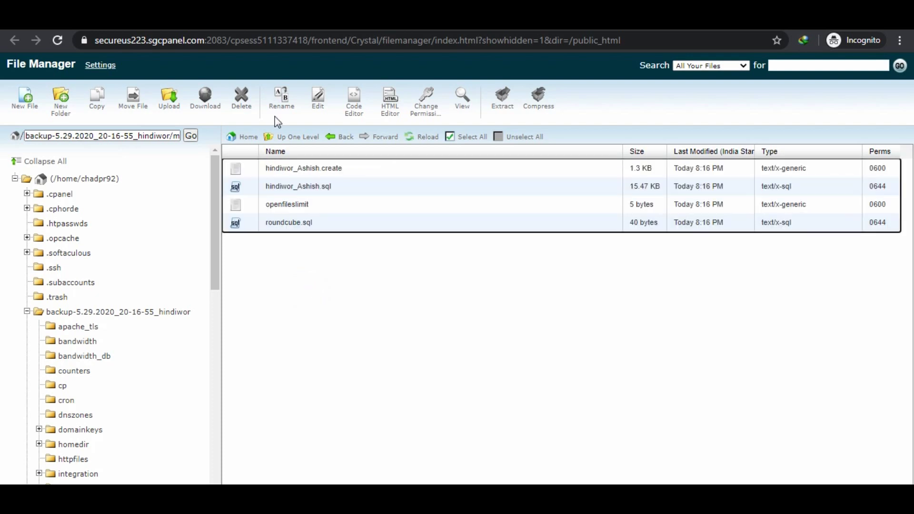
pyautogui.click(274, 187)
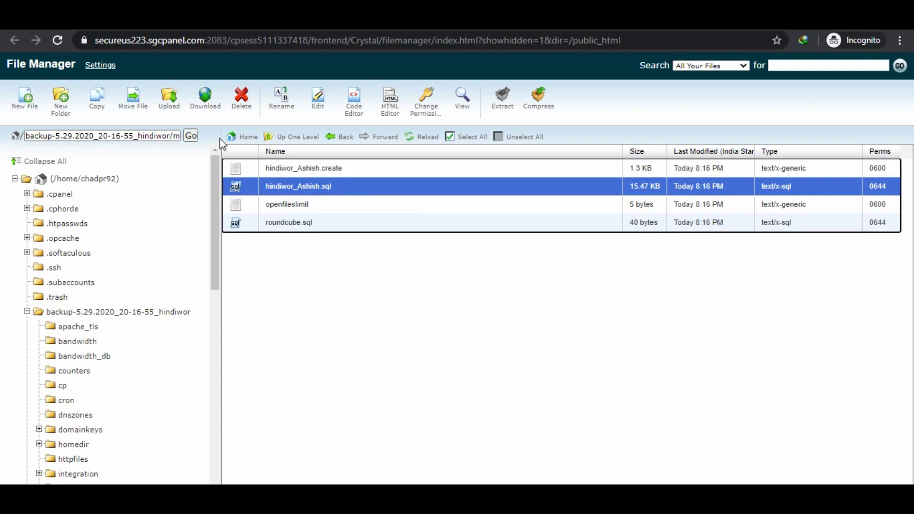
pyautogui.click(205, 97)
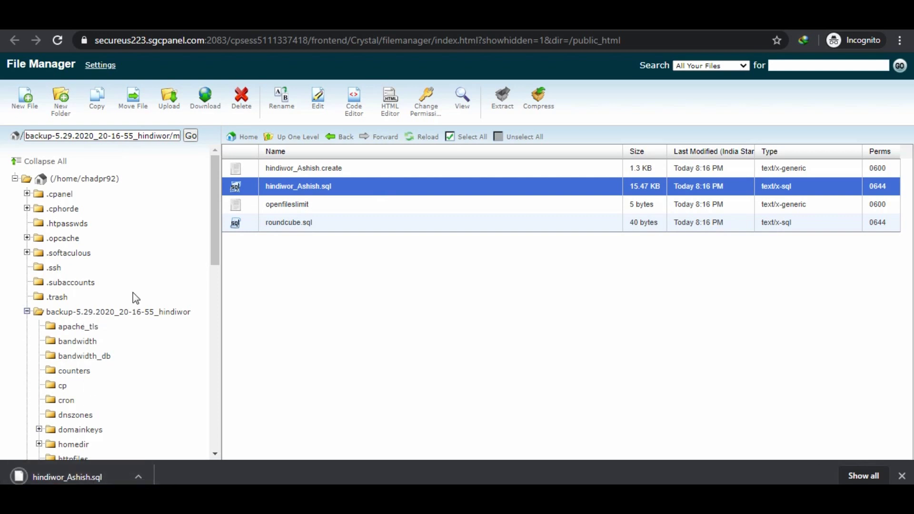
# Delete the extracted backup-5.29.2020_20-16-55_hindiwor folder from the home directory.
pyautogui.scroll(-15, 135, 297)
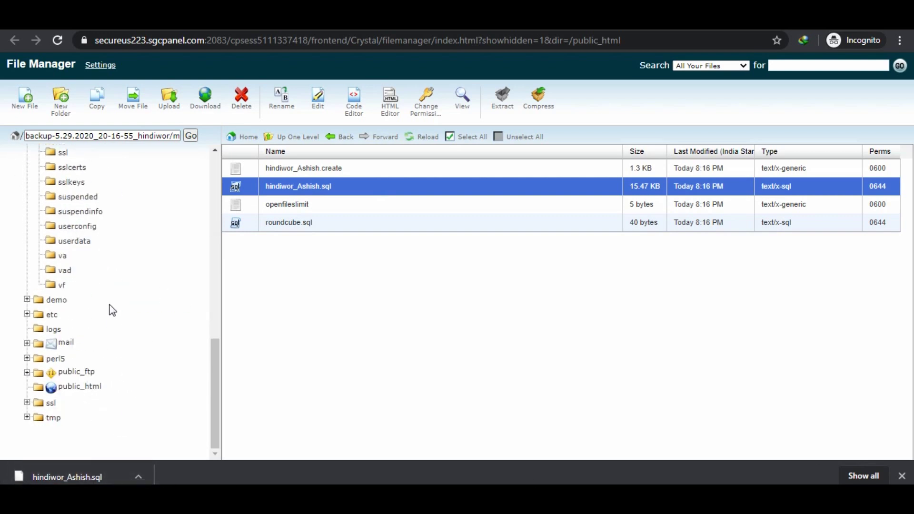
pyautogui.scroll(10, 107, 276)
pyautogui.scroll(3, 116, 210)
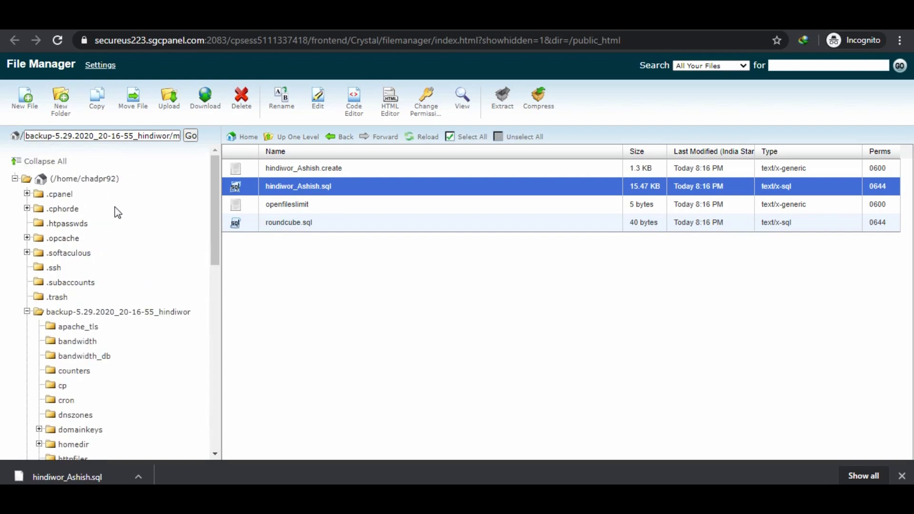
pyautogui.click(105, 181)
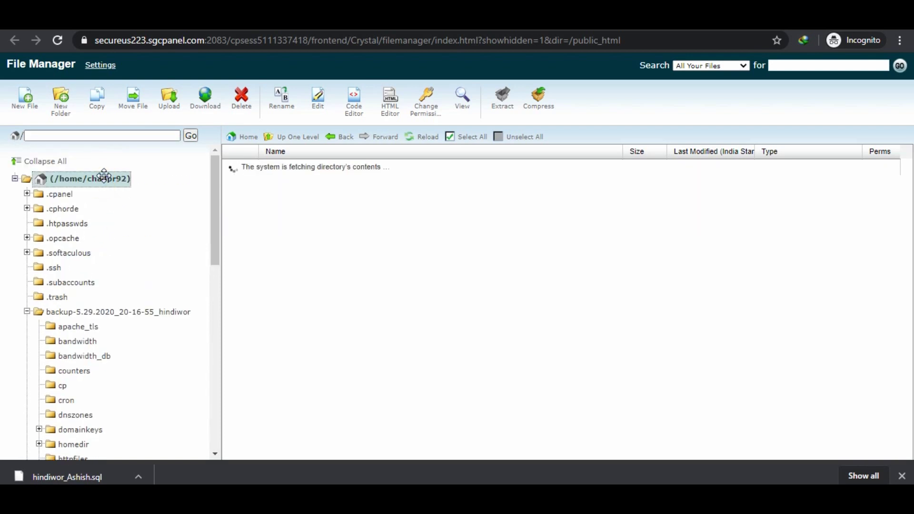
pyautogui.click(336, 328)
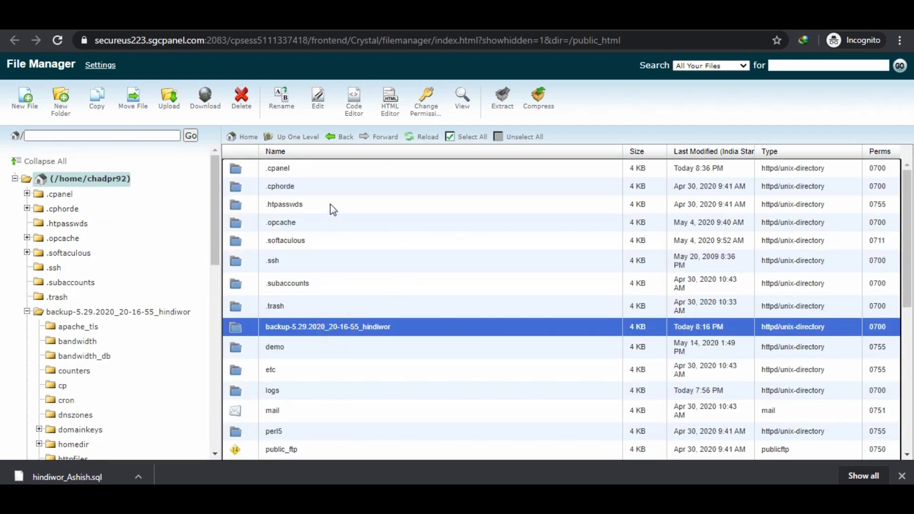
pyautogui.click(242, 98)
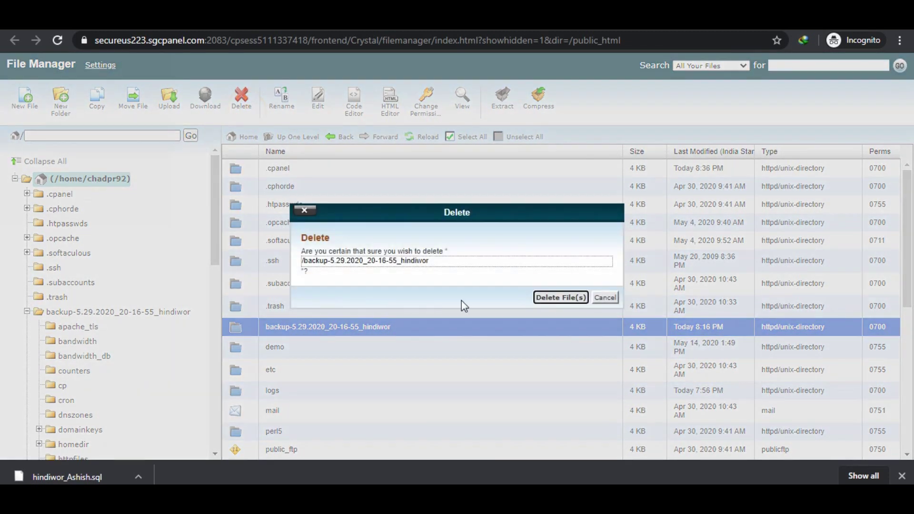
pyautogui.click(544, 299)
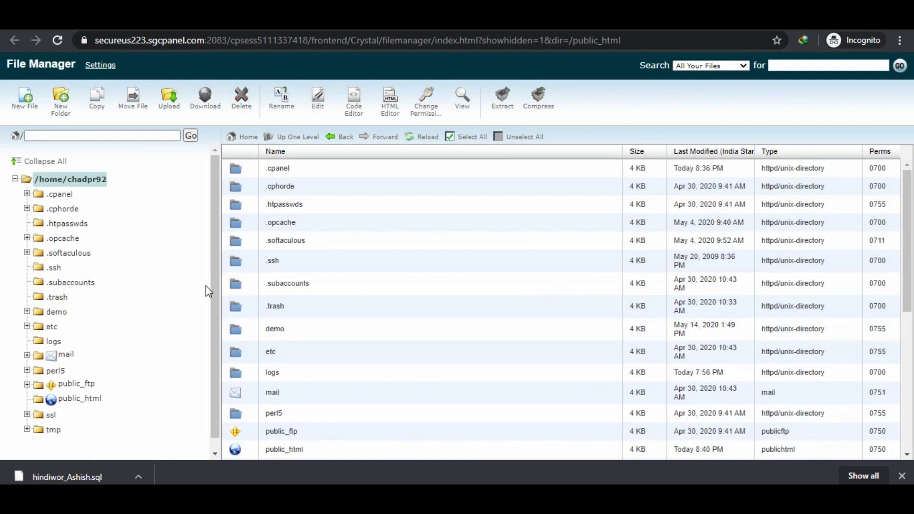
# Delete the backup-5.29.2020_20-16-55_hindiwor.tar.gz archive from the home directory.
pyautogui.scroll(-7, 313, 275)
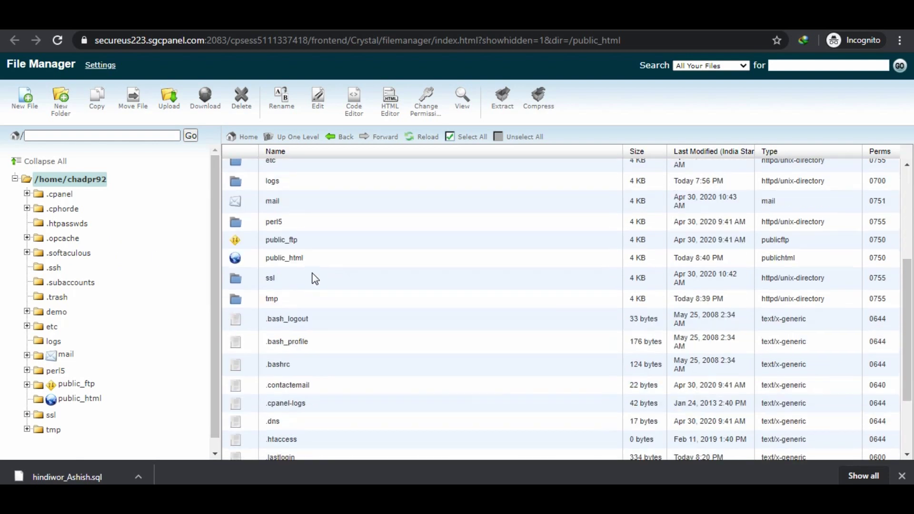
pyautogui.click(304, 432)
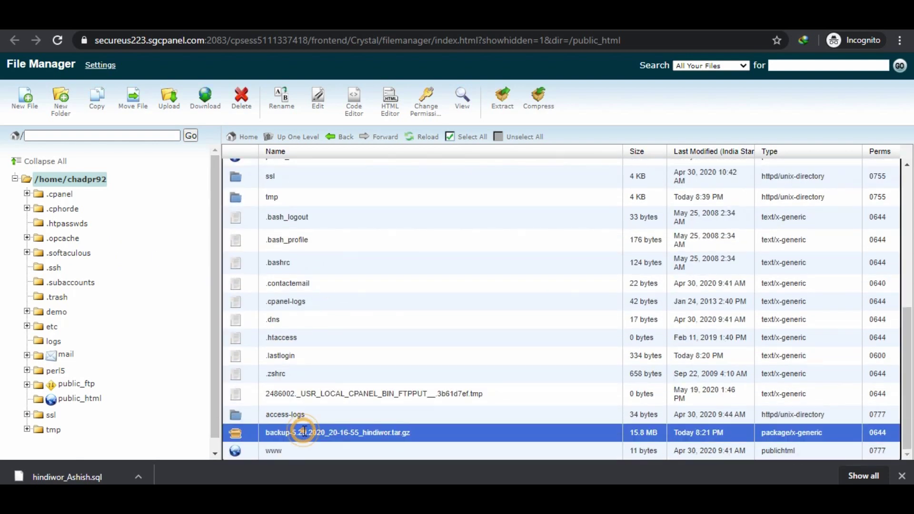
pyautogui.click(241, 98)
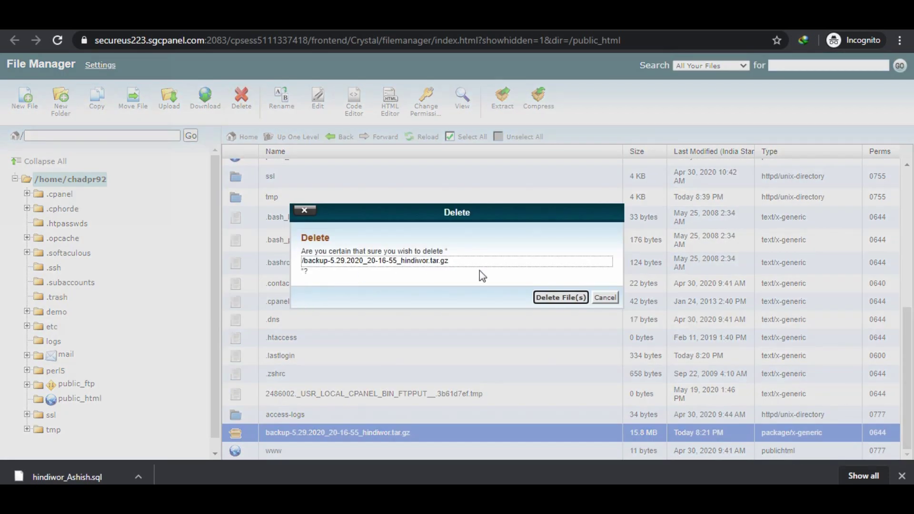
pyautogui.click(552, 293)
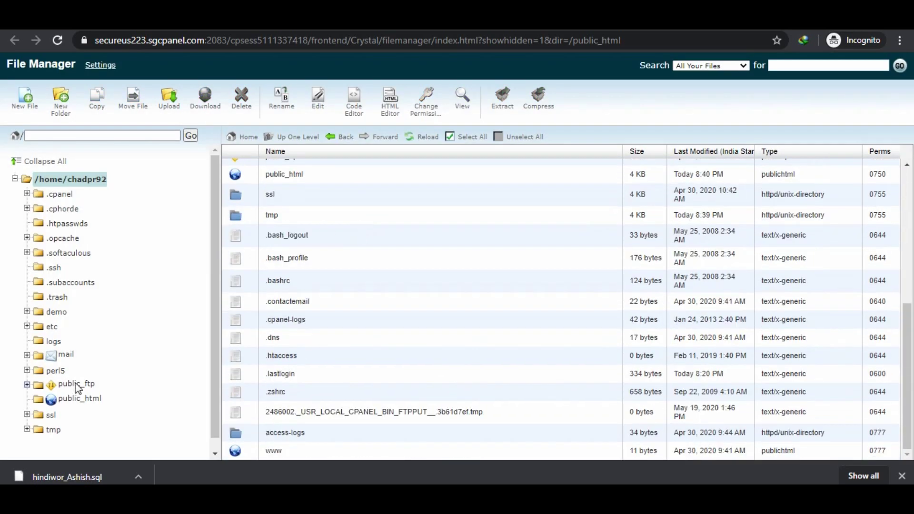
# Open dbconnect.php from public_html/skyitech in the code editor.
pyautogui.click(80, 401)
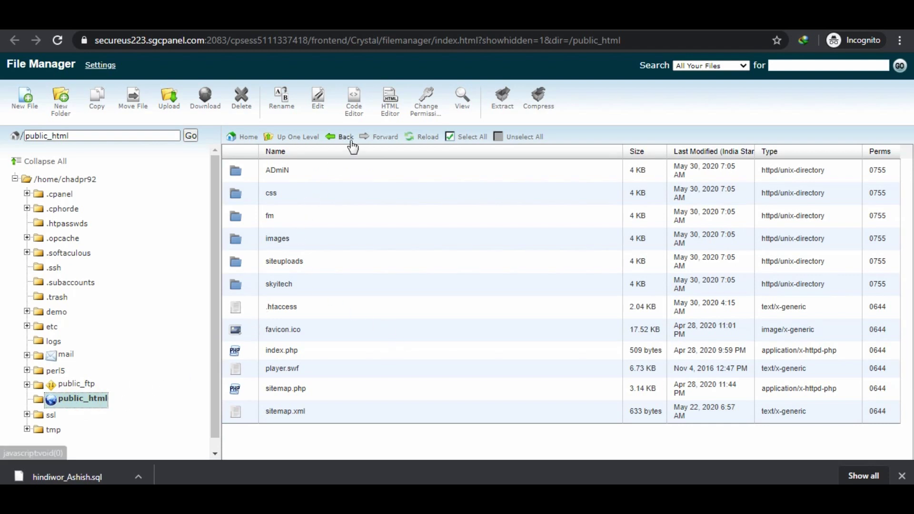
pyautogui.doubleClick(319, 283)
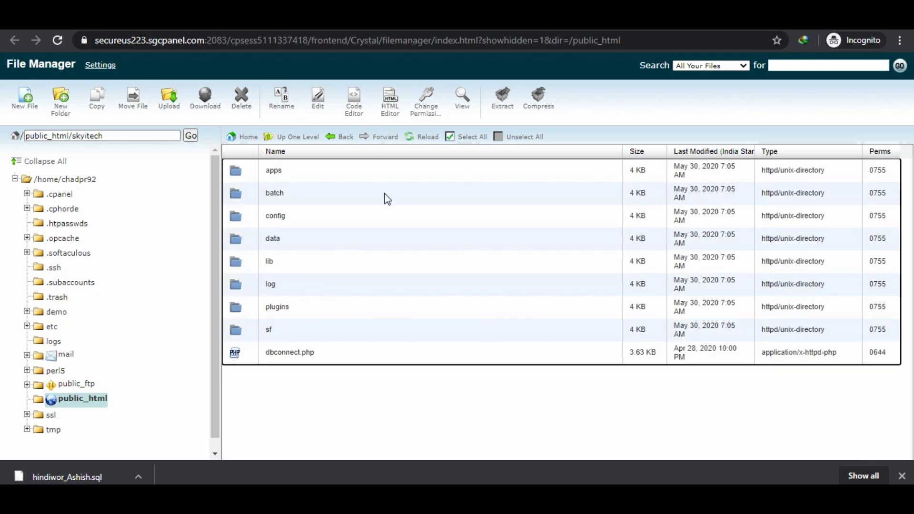
pyautogui.click(288, 353)
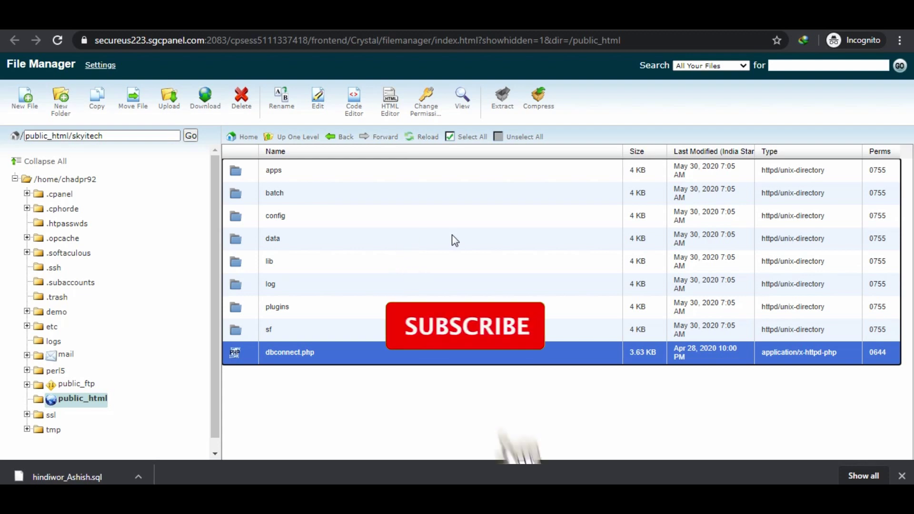
pyautogui.click(355, 103)
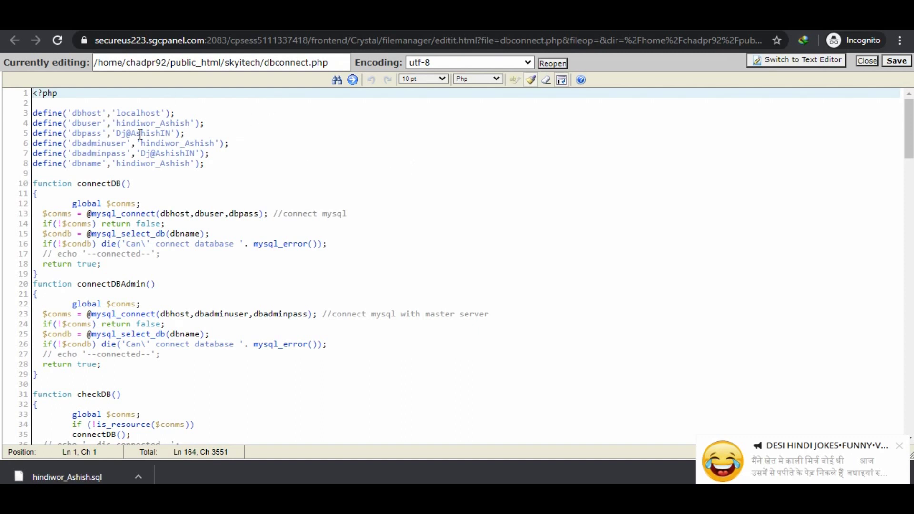
# Review the database user and password definitions in dbconnect.php and copy the dbuser value.
pyautogui.doubleClick(119, 123)
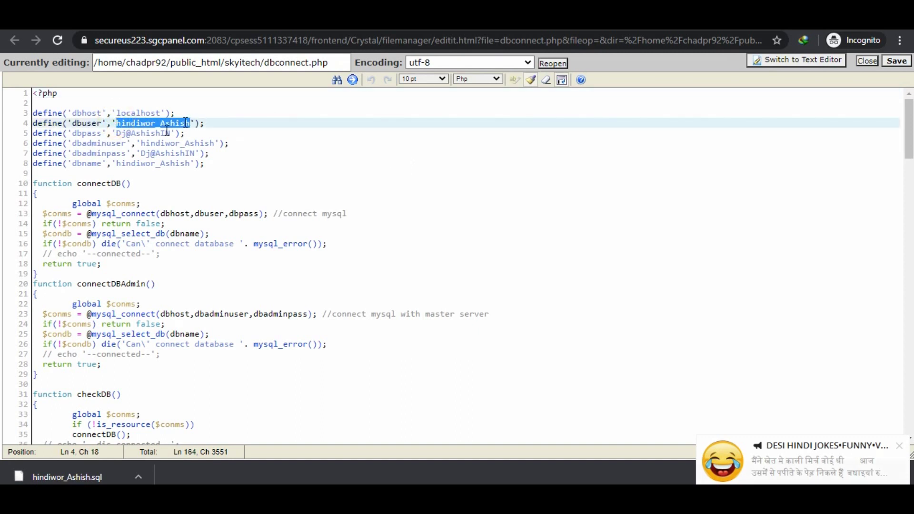
pyautogui.doubleClick(122, 132)
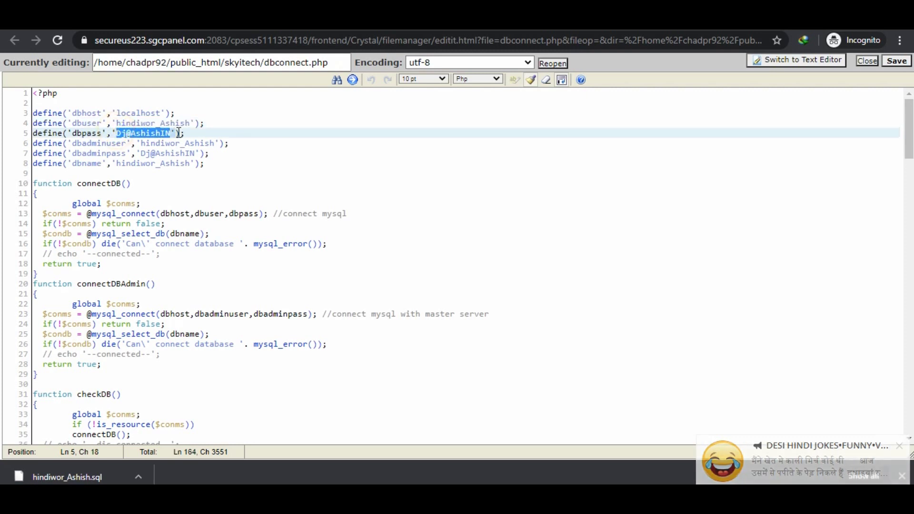
pyautogui.doubleClick(144, 144)
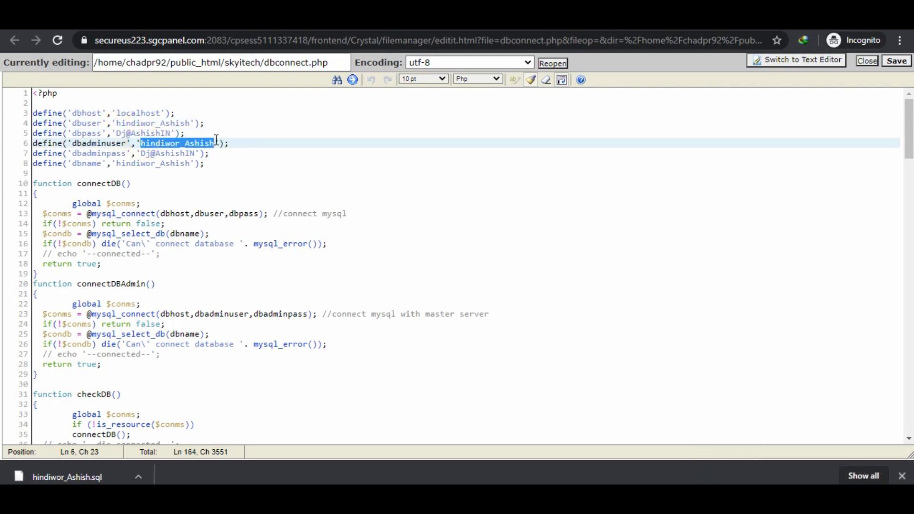
pyautogui.moveTo(142, 153); pyautogui.dragTo(200, 153)
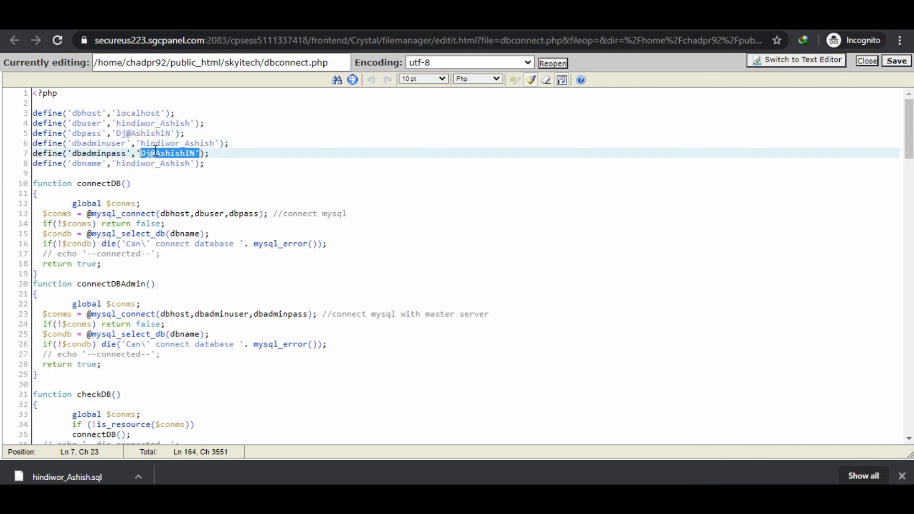
pyautogui.moveTo(118, 124); pyautogui.dragTo(186, 125)
pyautogui.rightClick(191, 124)
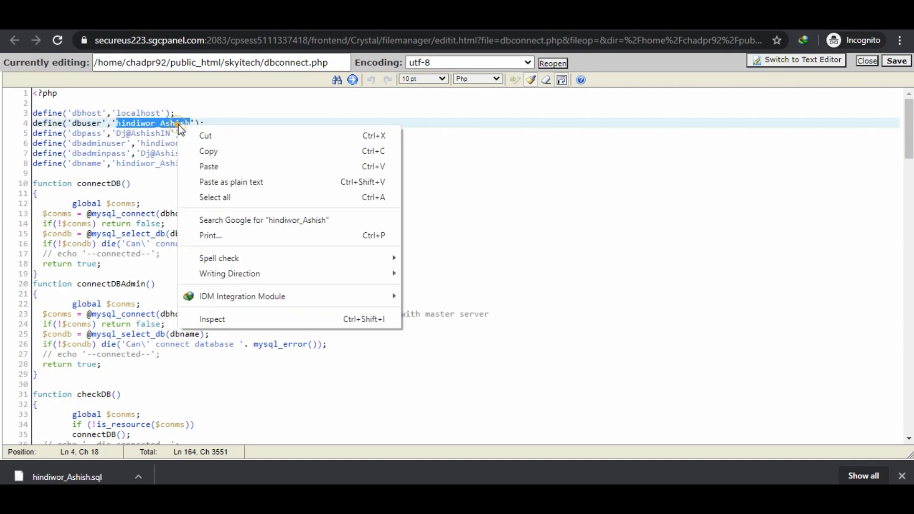
pyautogui.click(219, 152)
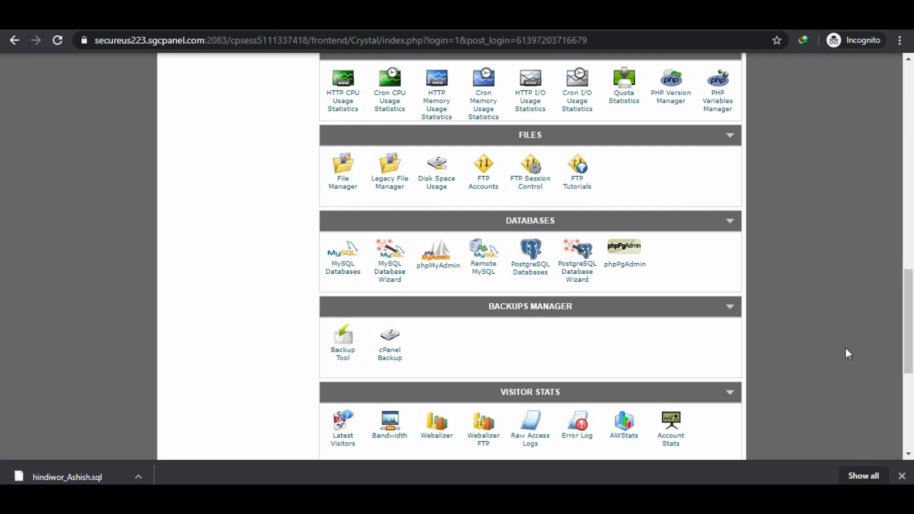
# Dismiss the downloads bar on the cPanel home page and open MySQL Databases in a new tab.
pyautogui.click(900, 478)
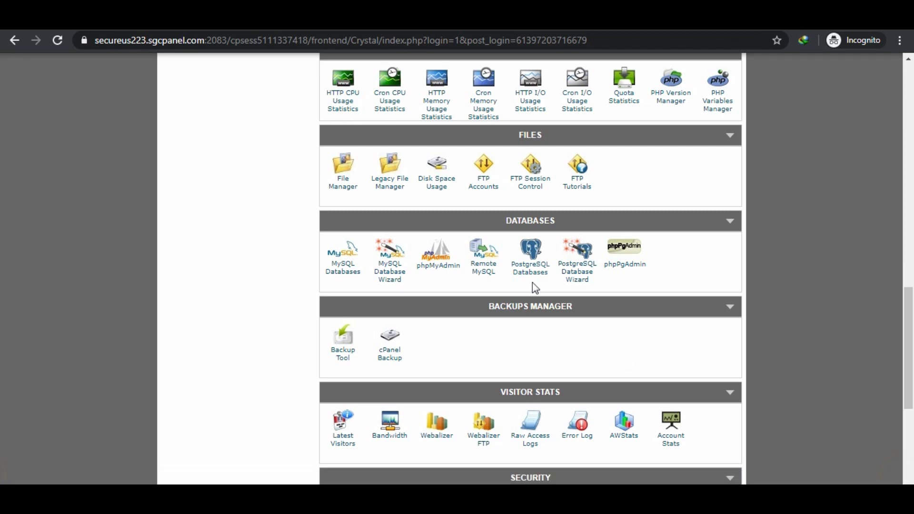
pyautogui.scroll(3, 533, 285)
pyautogui.scroll(-2, 534, 304)
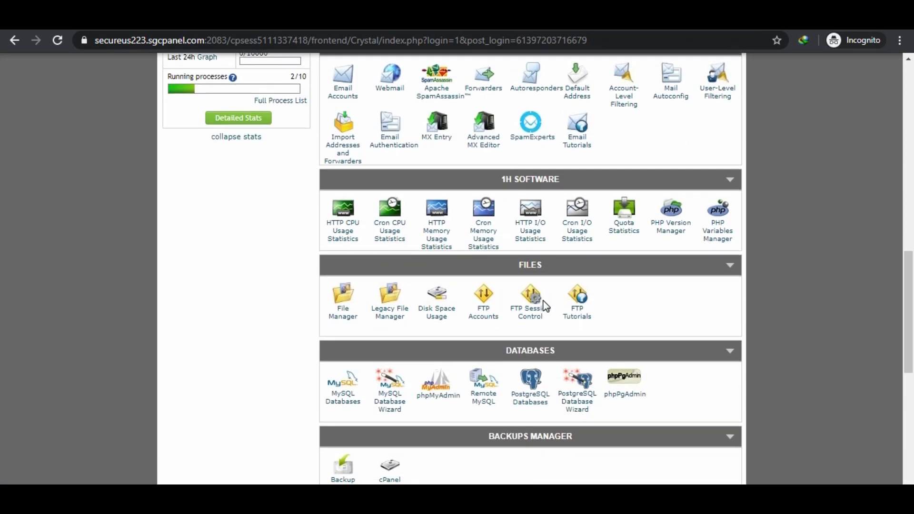
pyautogui.rightClick(340, 347)
pyautogui.click(351, 350)
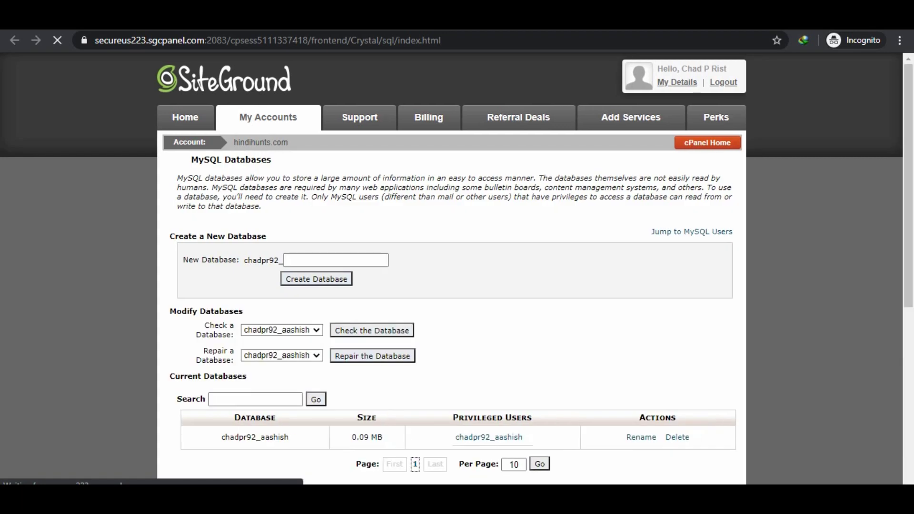
# Paste the copied value as the new database name and remove its hindiwor_ prefix, leaving Ashish.
pyautogui.scroll(-3, 559, 183)
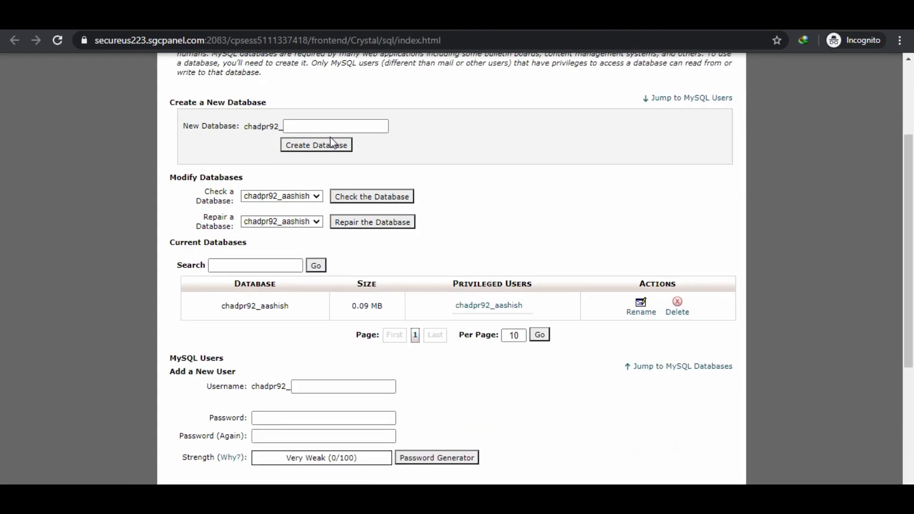
pyautogui.click(310, 127)
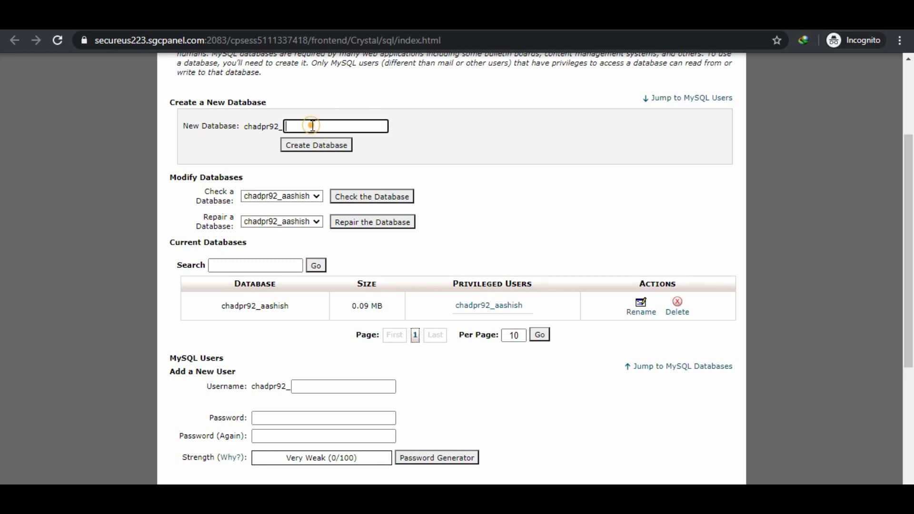
pyautogui.rightClick(312, 126)
pyautogui.click(353, 202)
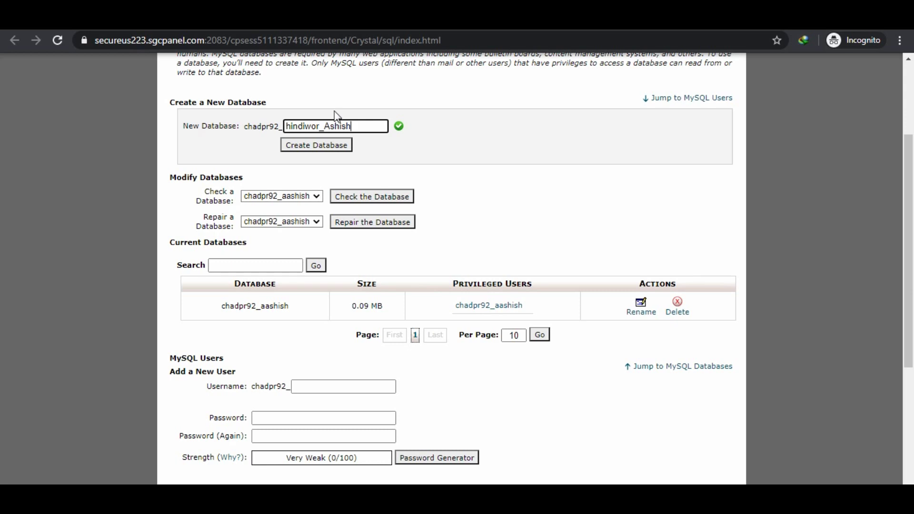
pyautogui.moveTo(246, 128); pyautogui.dragTo(287, 129)
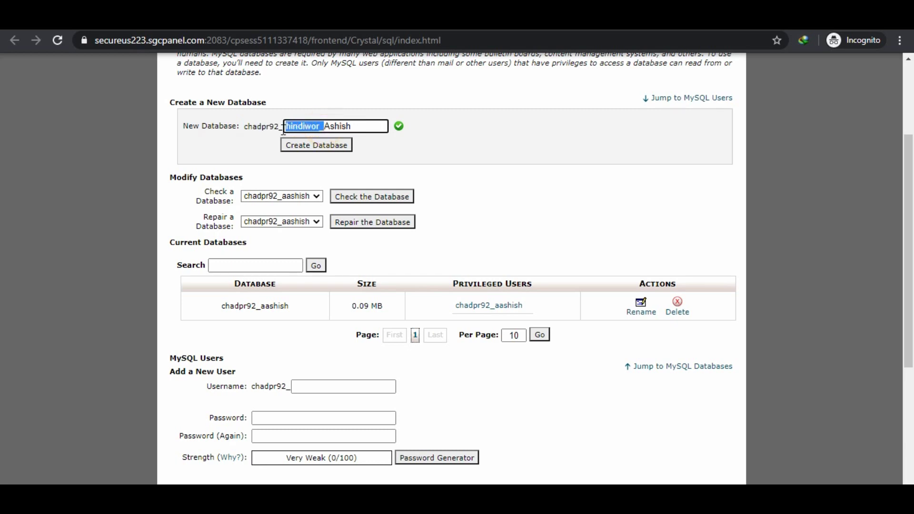
pyautogui.press('BackSpace')
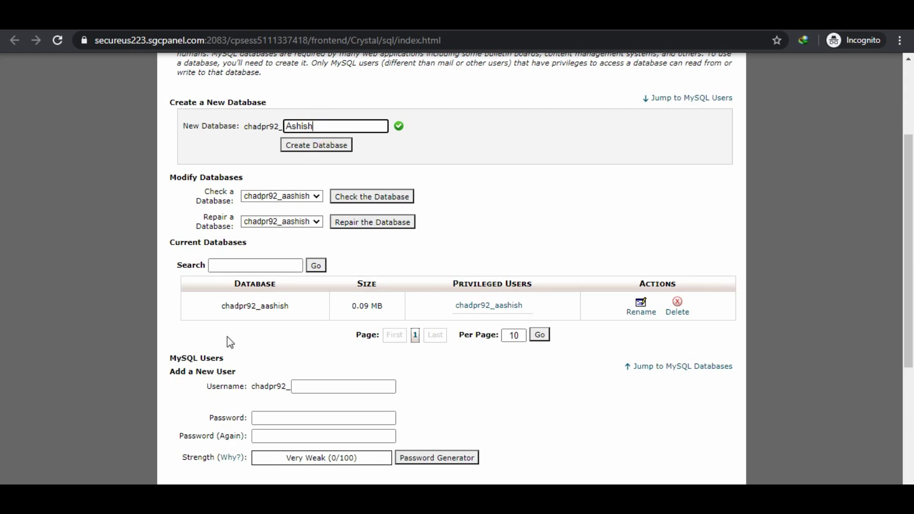
# Permanently delete the existing chadpr92_aashish database and return to the MySQL Databases overview.
pyautogui.click(679, 313)
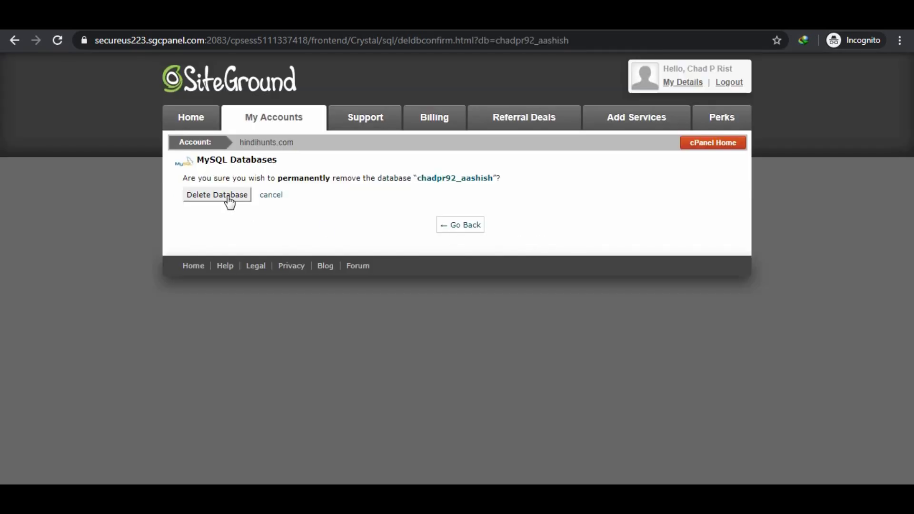
pyautogui.click(225, 198)
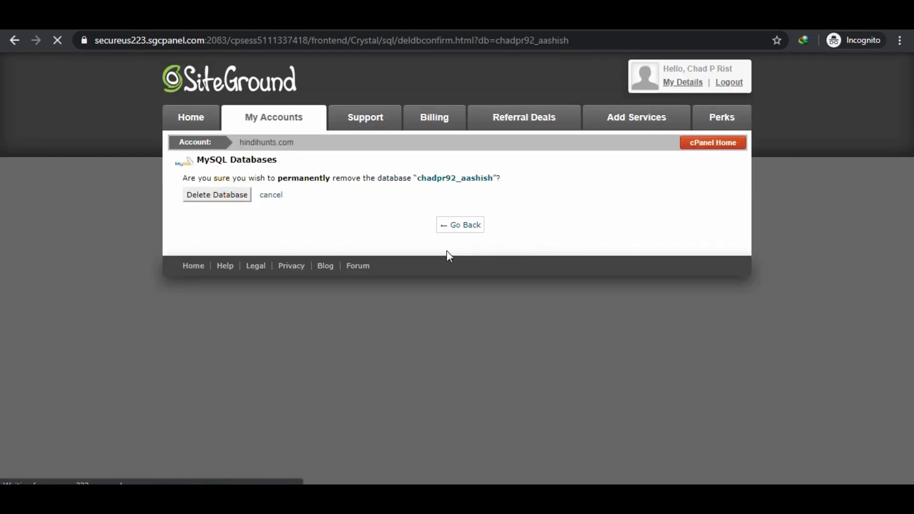
pyautogui.click(460, 210)
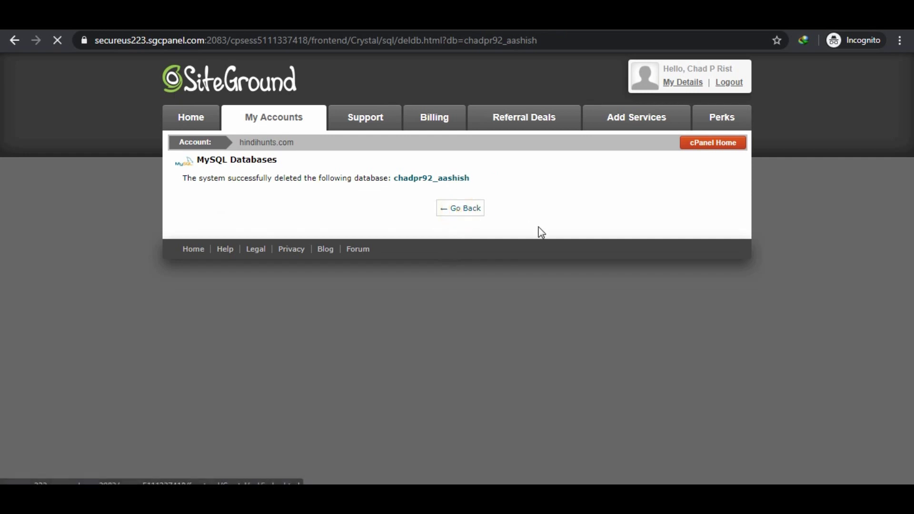
pyautogui.scroll(-4, 538, 231)
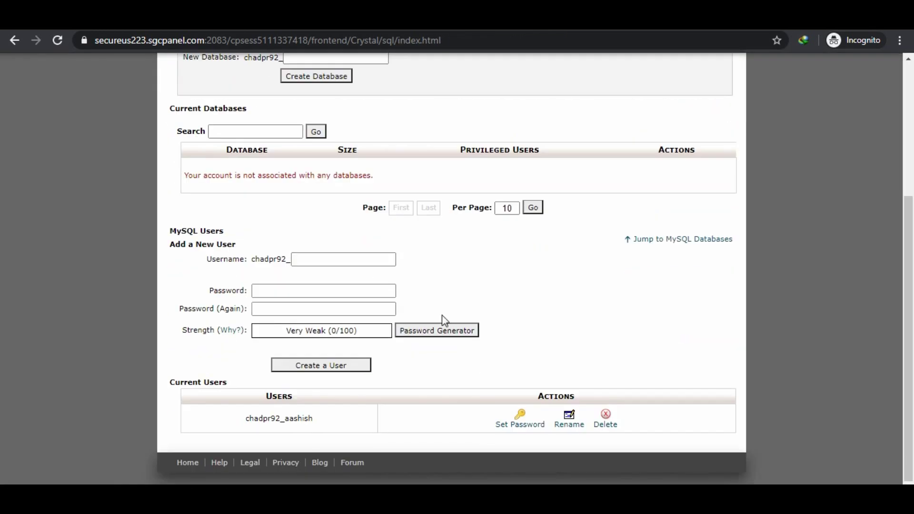
pyautogui.click(606, 419)
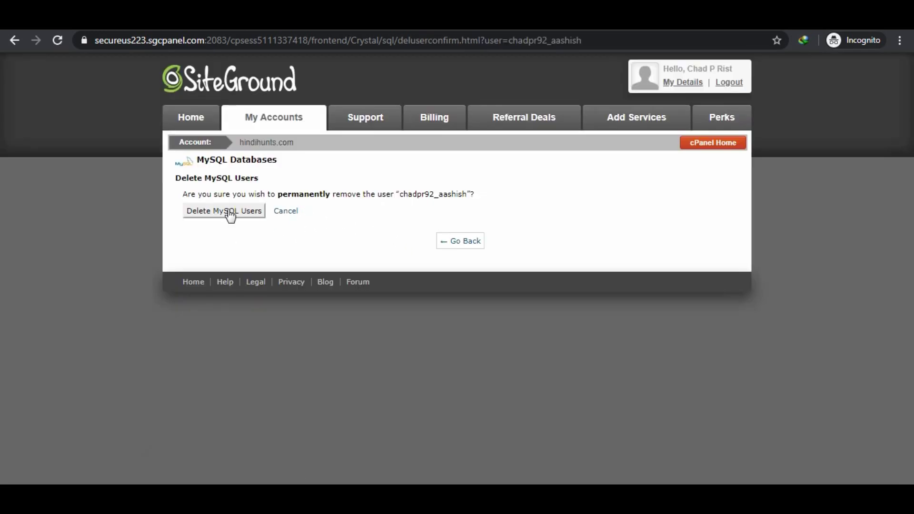
pyautogui.click(229, 211)
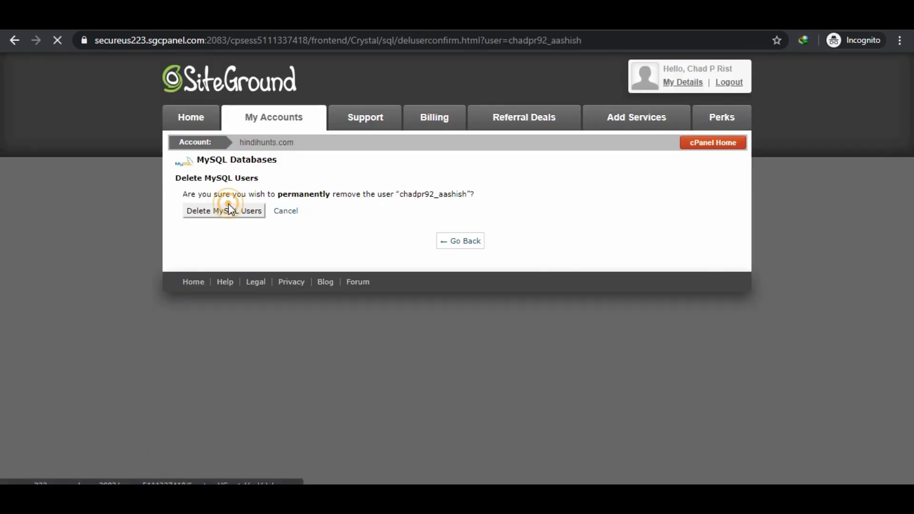
pyautogui.click(455, 213)
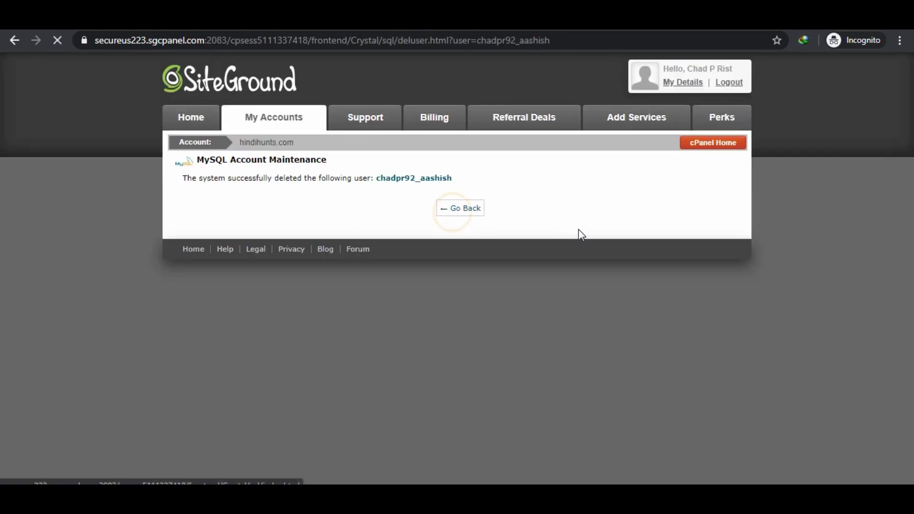
# Copy only the Ashish part of the dbuser value on line 4 of dbconnect.php.
pyautogui.scroll(-5, 540, 251)
pyautogui.scroll(4, 540, 251)
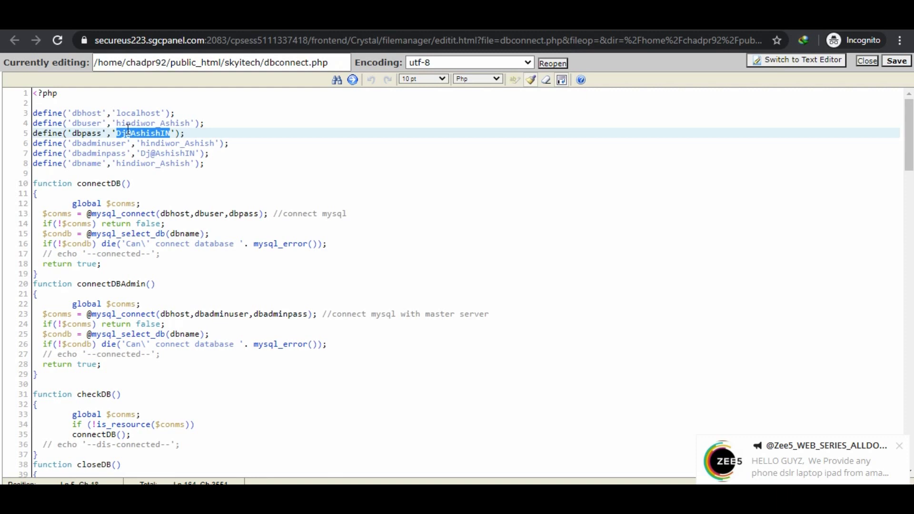
pyautogui.moveTo(120, 123); pyautogui.dragTo(192, 124)
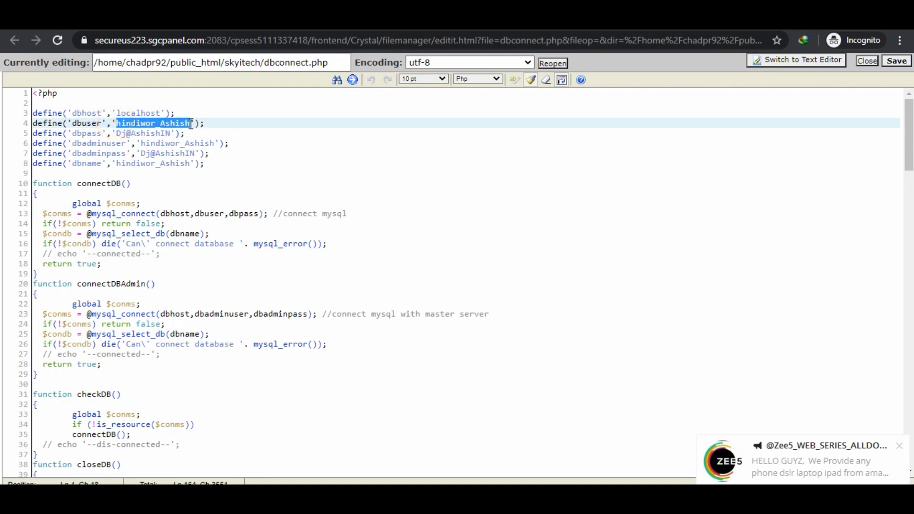
pyautogui.click(164, 124)
pyautogui.doubleClick(164, 124)
pyautogui.moveTo(116, 133); pyautogui.dragTo(172, 134)
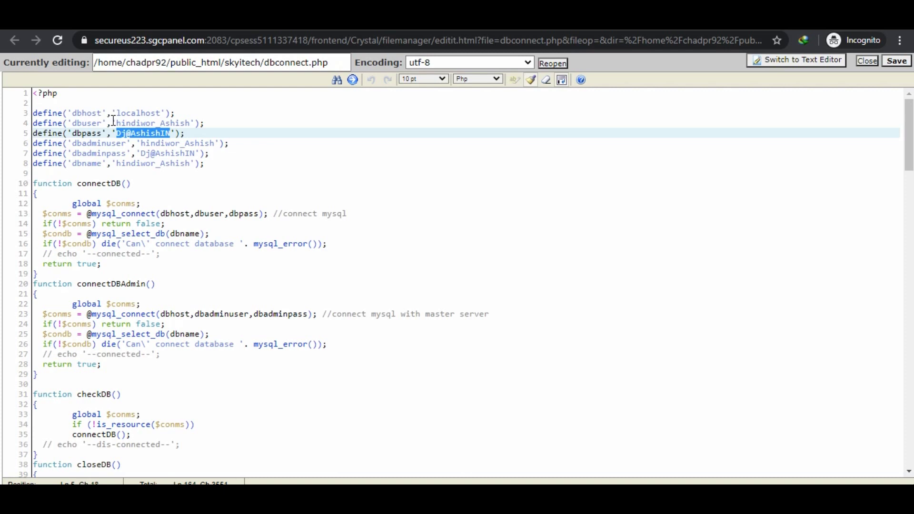
pyautogui.doubleClick(164, 123)
pyautogui.rightClick(184, 124)
pyautogui.click(204, 150)
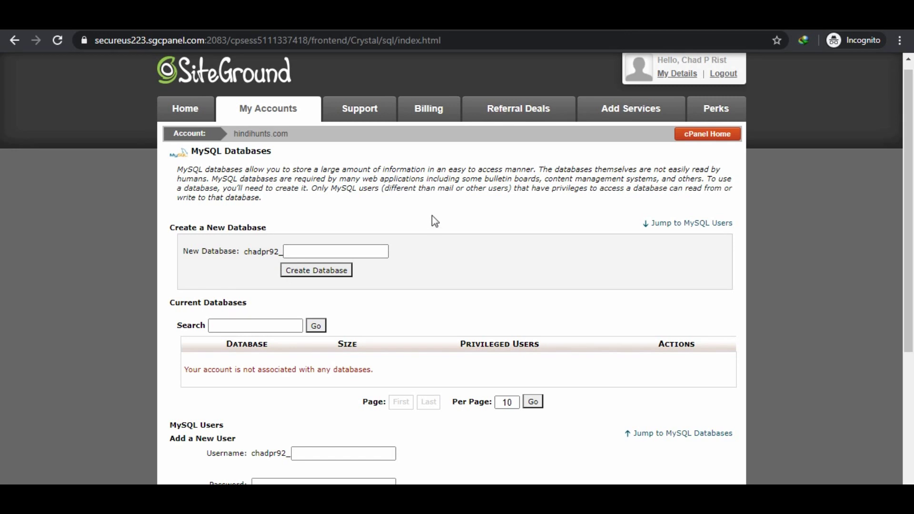
# Create a new MySQL database with the copied name Ashish after the account prefix and return to the overview.
pyautogui.scroll(-2, 366, 216)
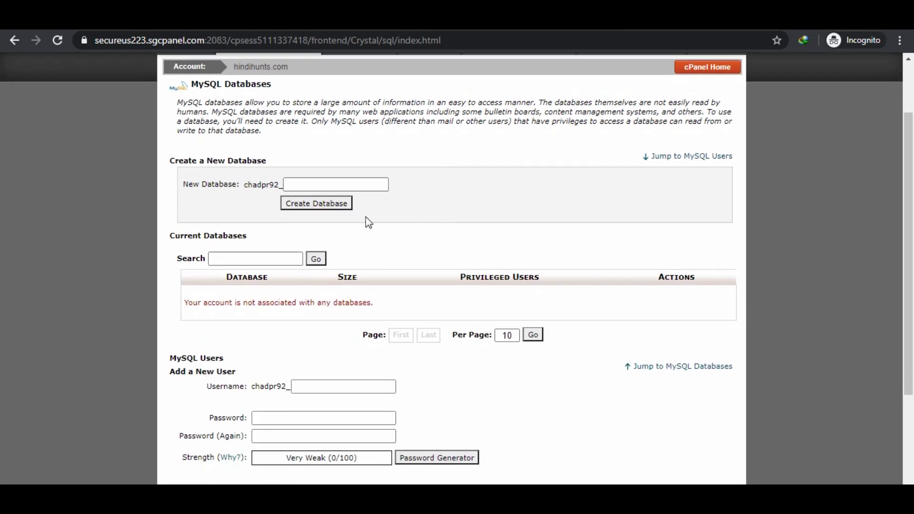
pyautogui.click(293, 185)
pyautogui.rightClick(294, 185)
pyautogui.click(332, 265)
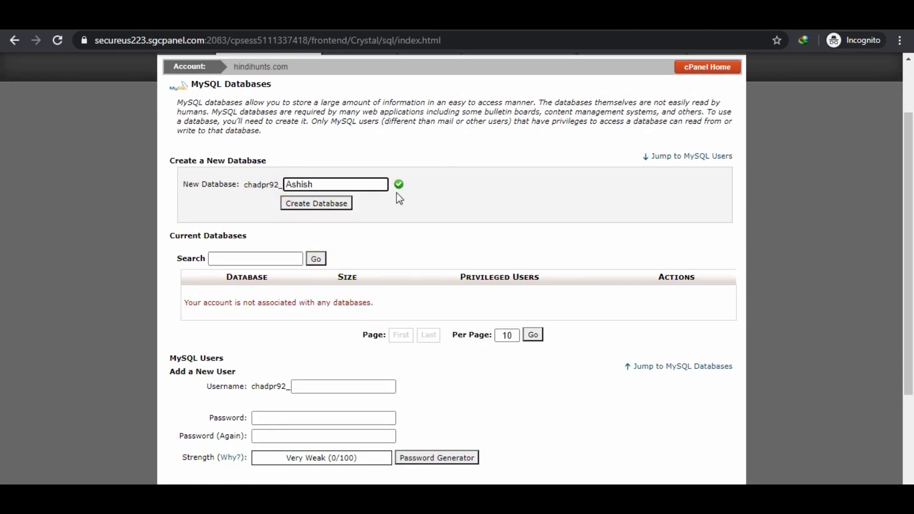
pyautogui.click(332, 205)
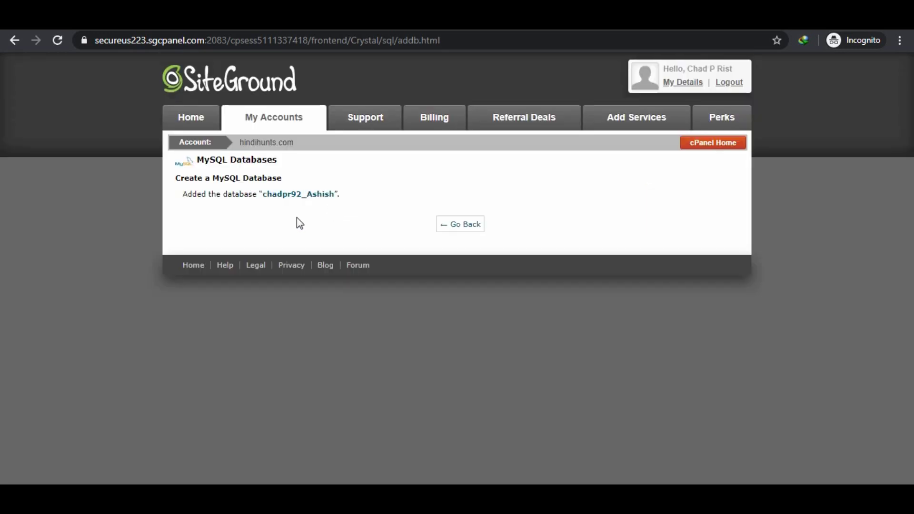
pyautogui.click(465, 233)
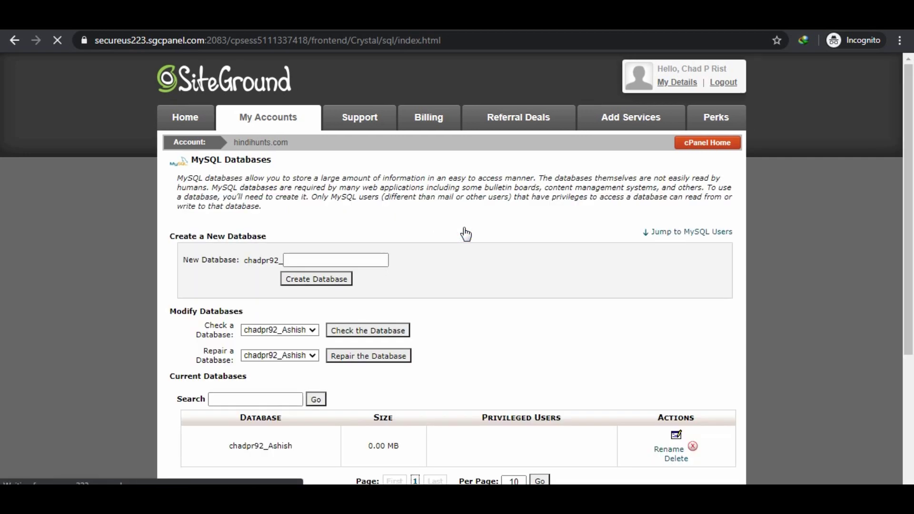
# Enter Ashish as the username of the new MySQL user.
pyautogui.scroll(-7, 465, 229)
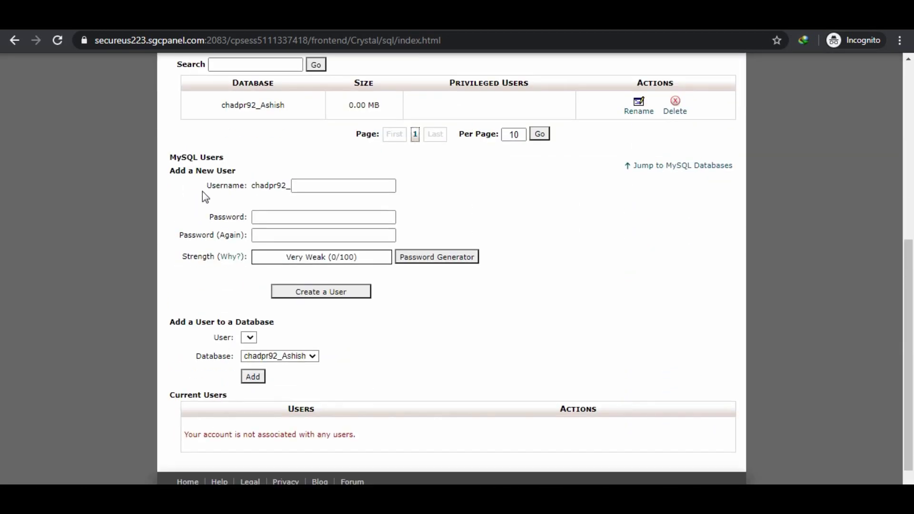
pyautogui.rightClick(338, 186)
pyautogui.click(372, 262)
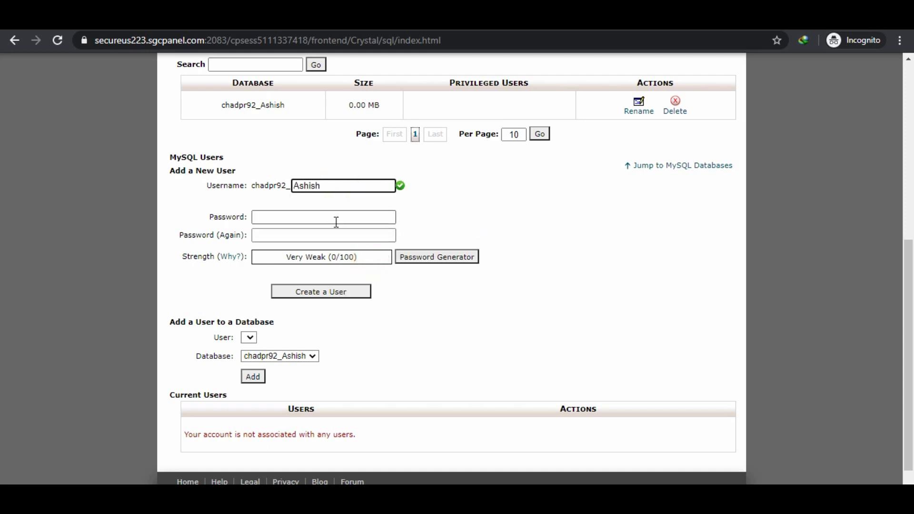
# Copy the dbpass value from dbconnect.php and return to the new user's empty password field.
pyautogui.click(309, 218)
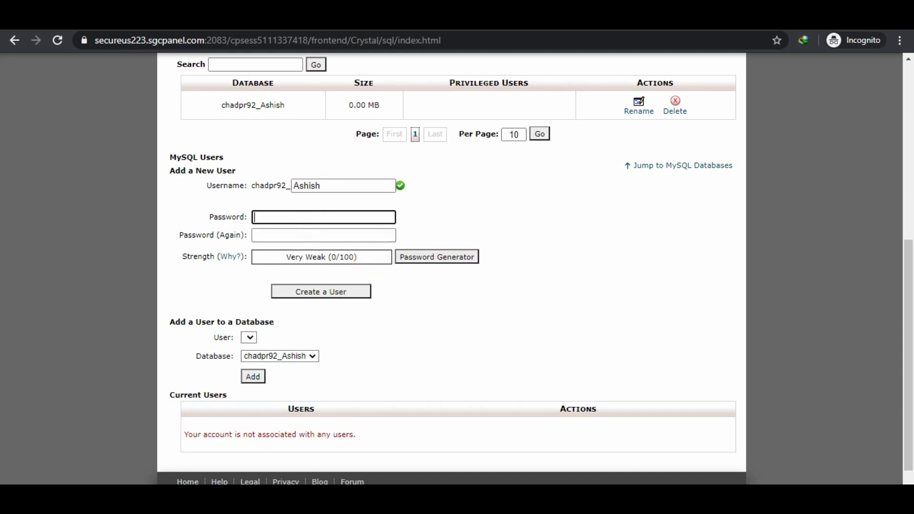
pyautogui.hotkey('ctrl', 'Tab')
pyautogui.click(626, 31)
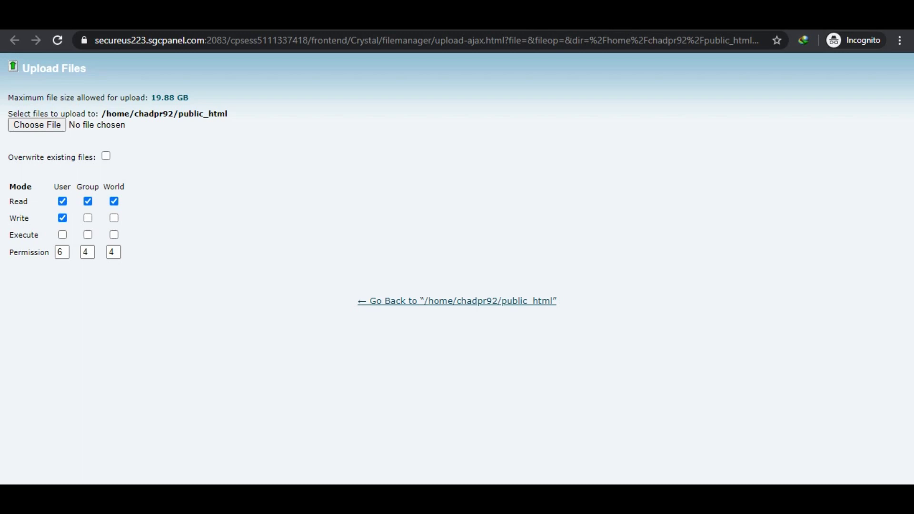
pyautogui.hotkey('ctrl', 'Tab')
pyautogui.hotkey('ctrl', 'Tab')
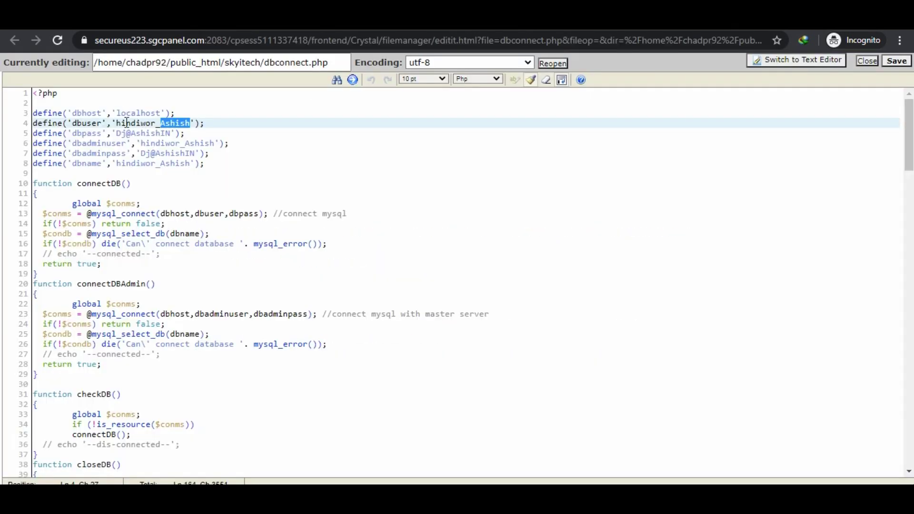
pyautogui.moveTo(119, 134); pyautogui.dragTo(172, 134)
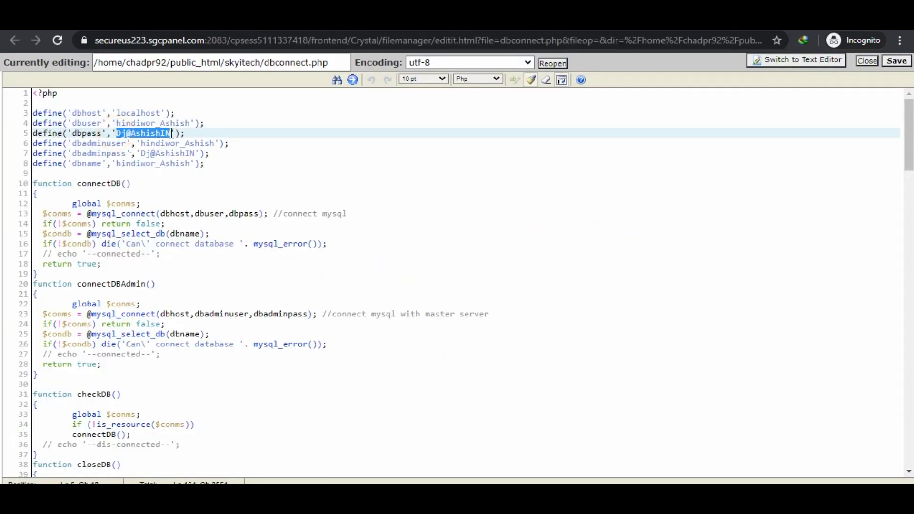
pyautogui.rightClick(161, 135)
pyautogui.click(194, 163)
pyautogui.hotkey('ctrl', 'Tab')
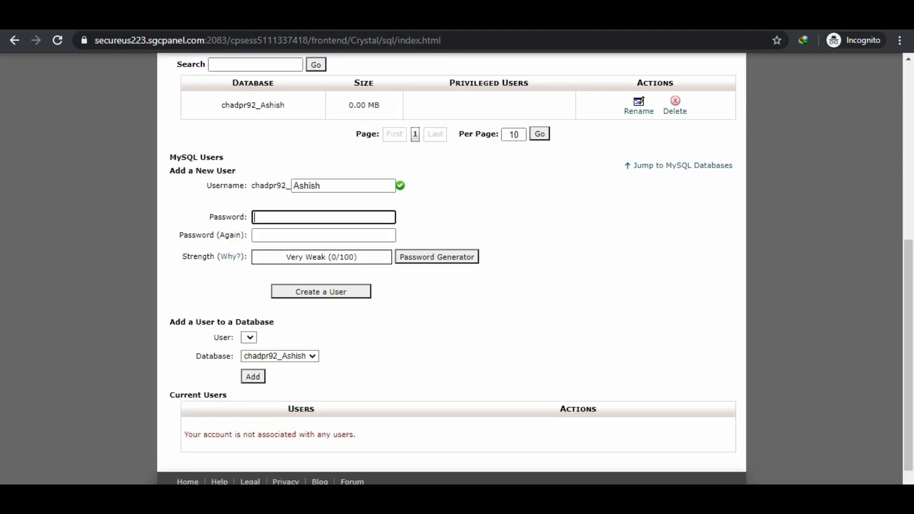
# Paste the copied database password into both password fields, create the MySQL user and return to the overview.
pyautogui.rightClick(300, 217)
pyautogui.click(308, 280)
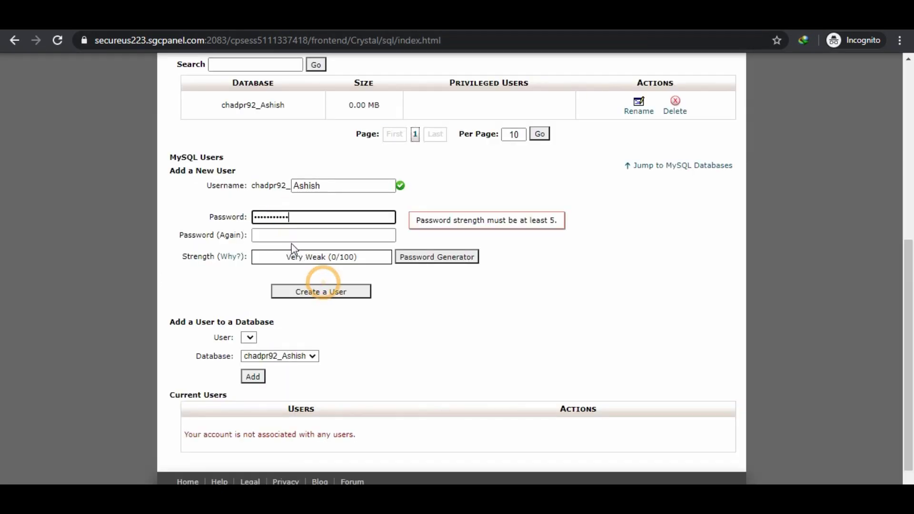
pyautogui.click(290, 235)
pyautogui.rightClick(289, 235)
pyautogui.click(317, 296)
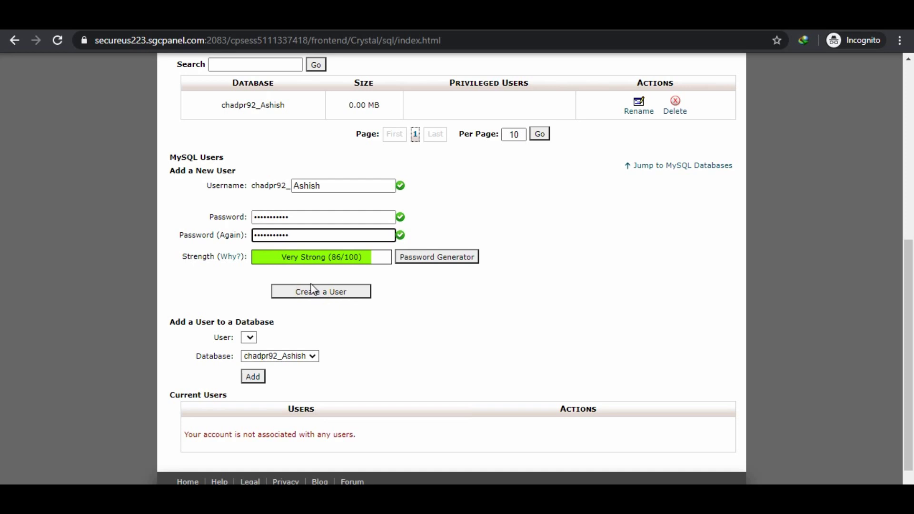
pyautogui.click(316, 293)
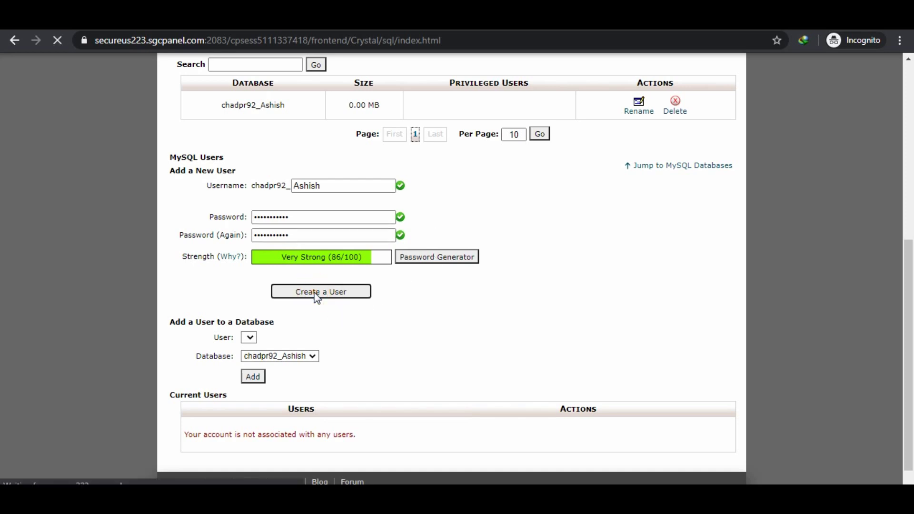
pyautogui.click(460, 203)
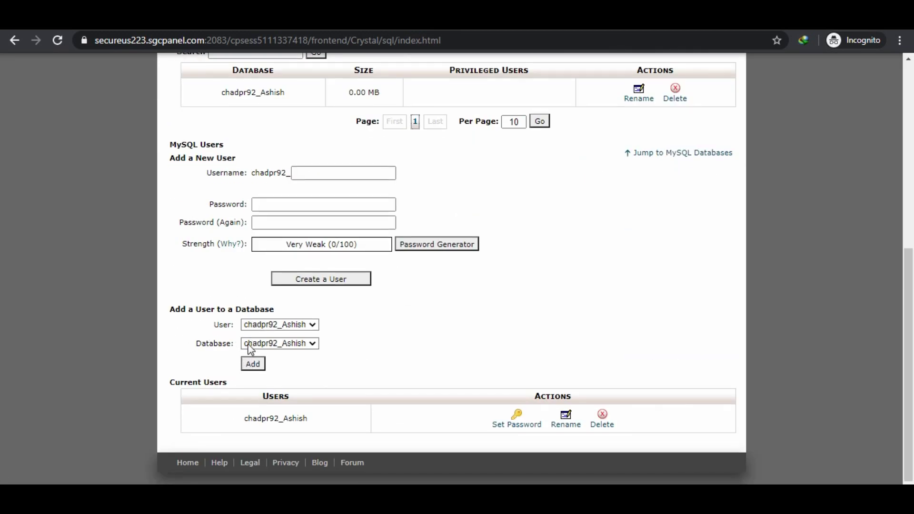
# Add the user chadpr92_Ashish to the chadpr92_Ashish database and grant it all privileges.
pyautogui.click(254, 365)
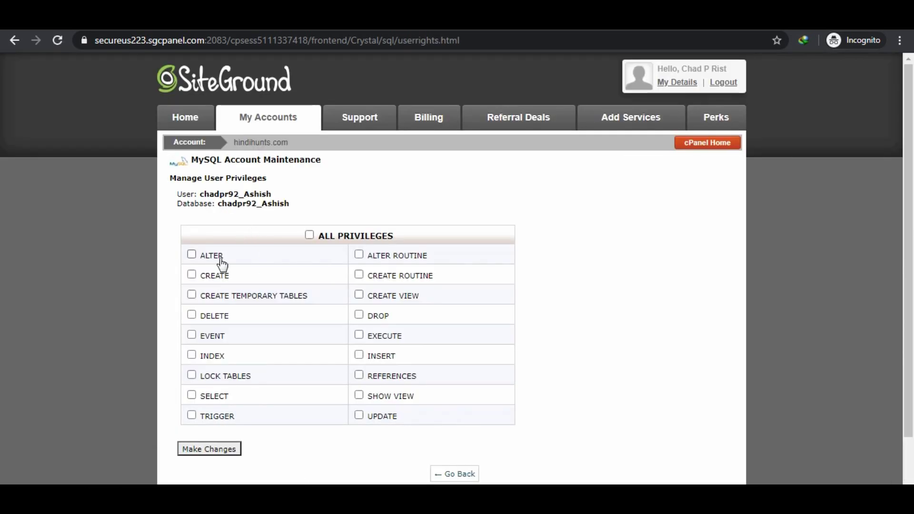
pyautogui.click(335, 241)
pyautogui.click(207, 449)
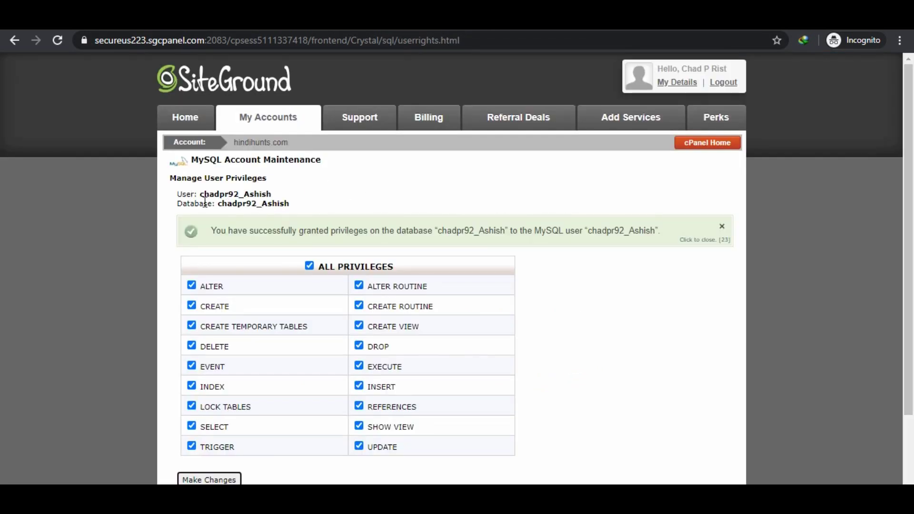
pyautogui.moveTo(200, 193); pyautogui.dragTo(270, 194)
pyautogui.rightClick(261, 194)
pyautogui.click(274, 206)
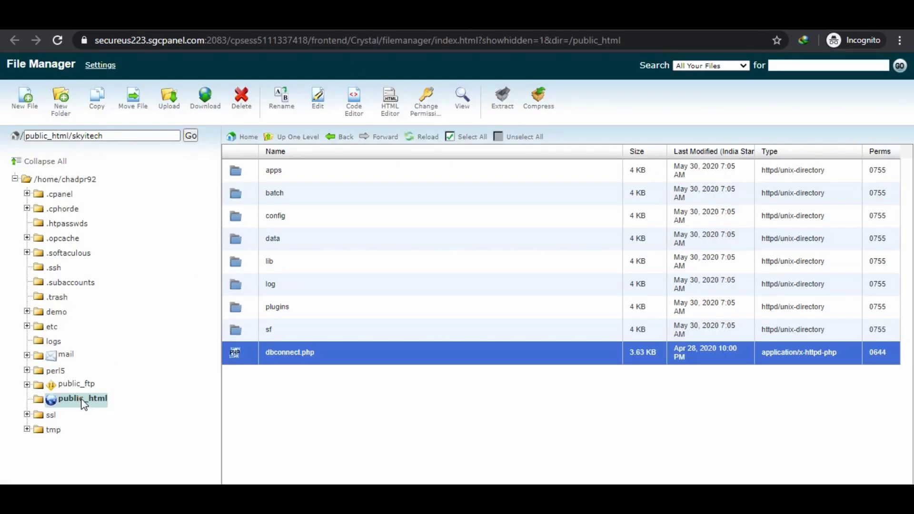
# Go to the skyitech folder in public_html and open dbconnect.php in the code editor.
pyautogui.click(84, 404)
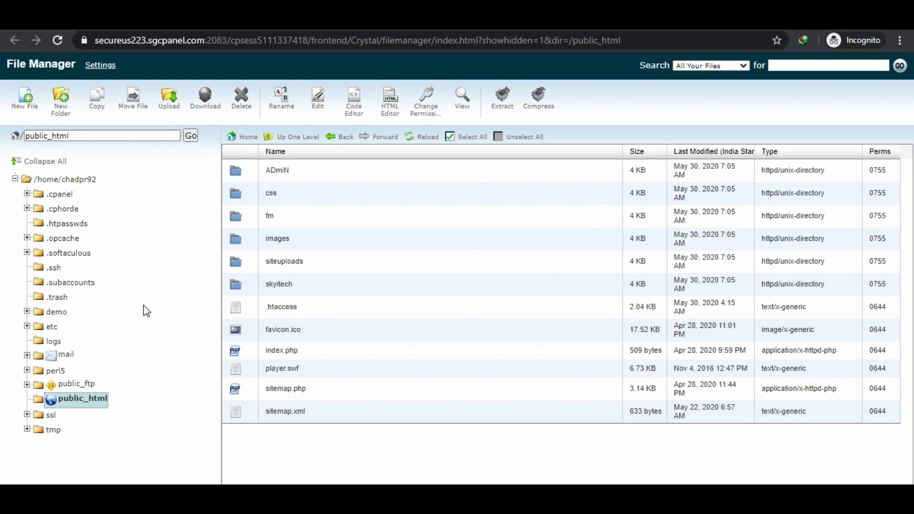
pyautogui.click(68, 405)
pyautogui.doubleClick(328, 285)
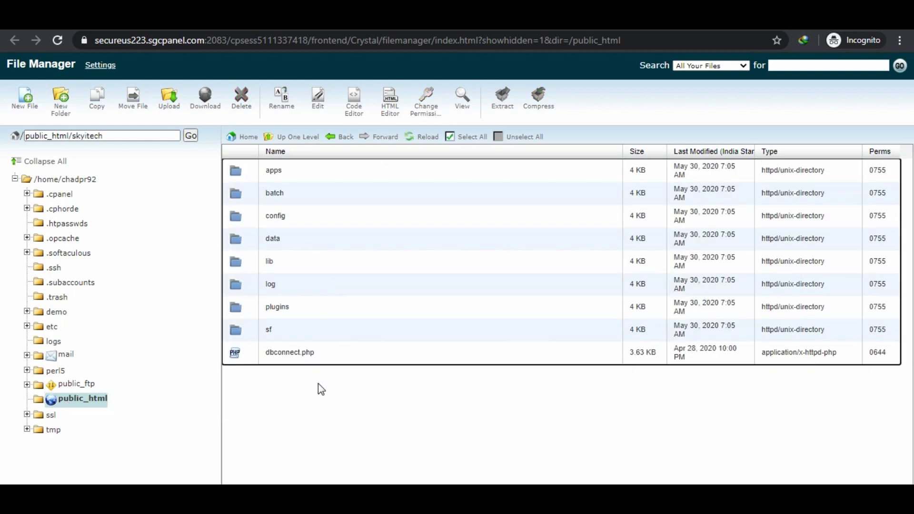
pyautogui.click(288, 352)
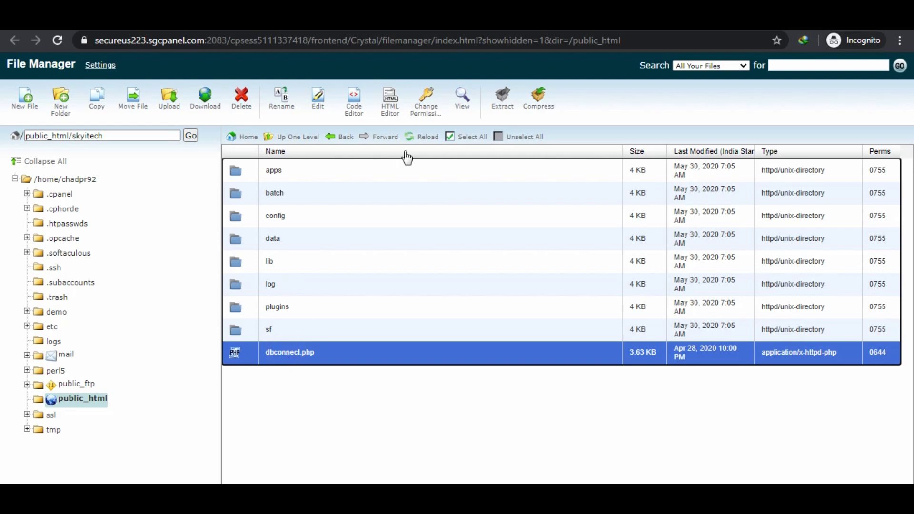
pyautogui.click(356, 106)
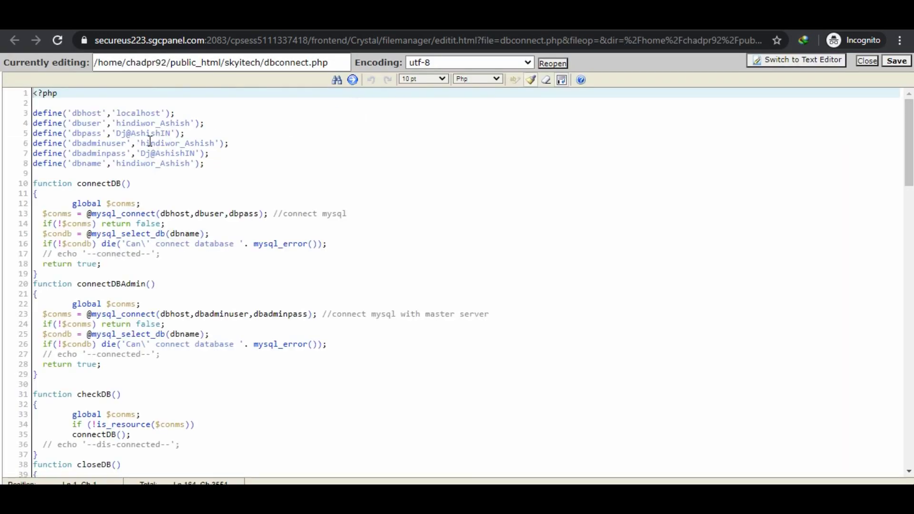
# Replace the dbuser value on line 4 of dbconnect.php with the copied chadpr92_Ashish.
pyautogui.moveTo(118, 125); pyautogui.dragTo(187, 123)
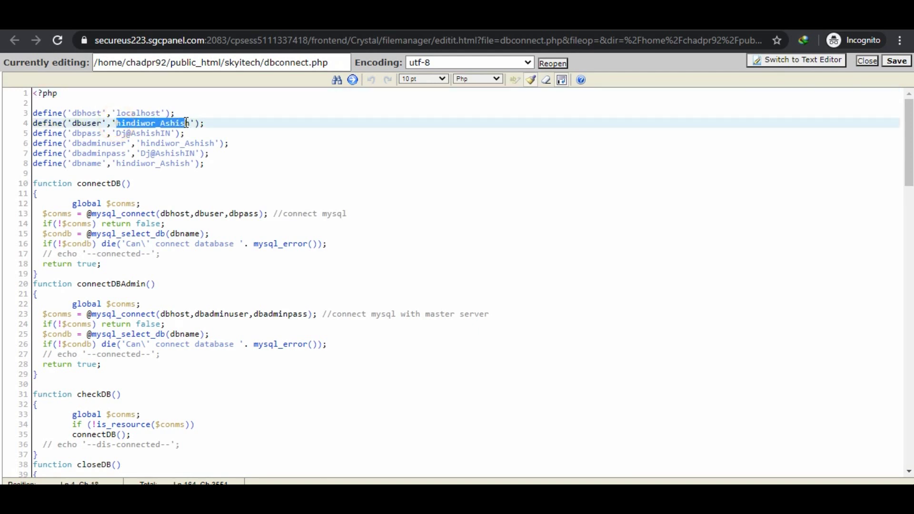
pyautogui.rightClick(192, 124)
pyautogui.click(239, 167)
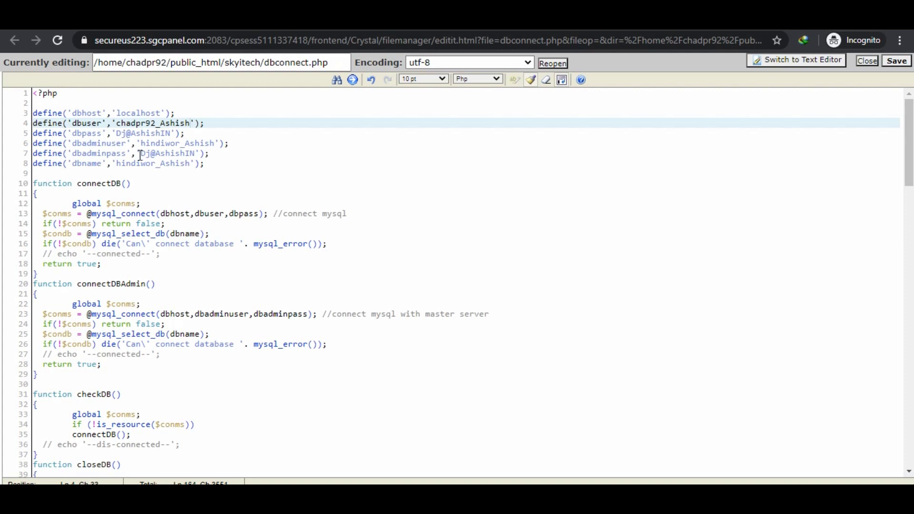
# Replace the dbadminuser and dbname values in dbconnect.php with the copied chadpr92_Ashish and save the file.
pyautogui.moveTo(141, 144); pyautogui.dragTo(216, 144)
pyautogui.rightClick(208, 144)
pyautogui.click(235, 187)
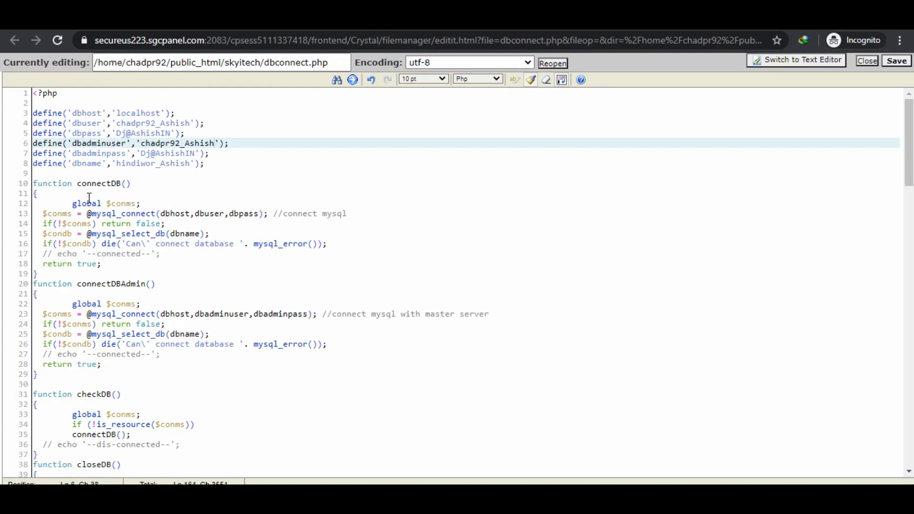
pyautogui.moveTo(119, 164); pyautogui.dragTo(189, 165)
pyautogui.rightClick(183, 173)
pyautogui.click(205, 205)
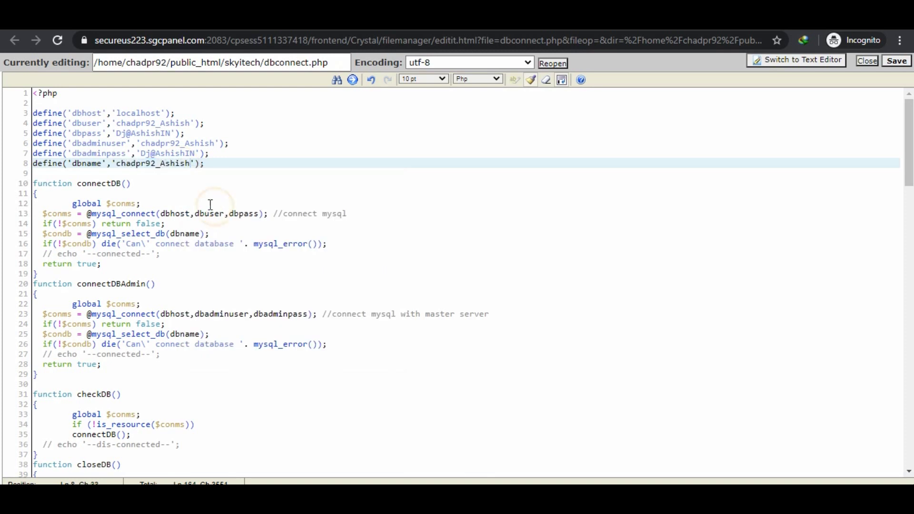
pyautogui.click(897, 61)
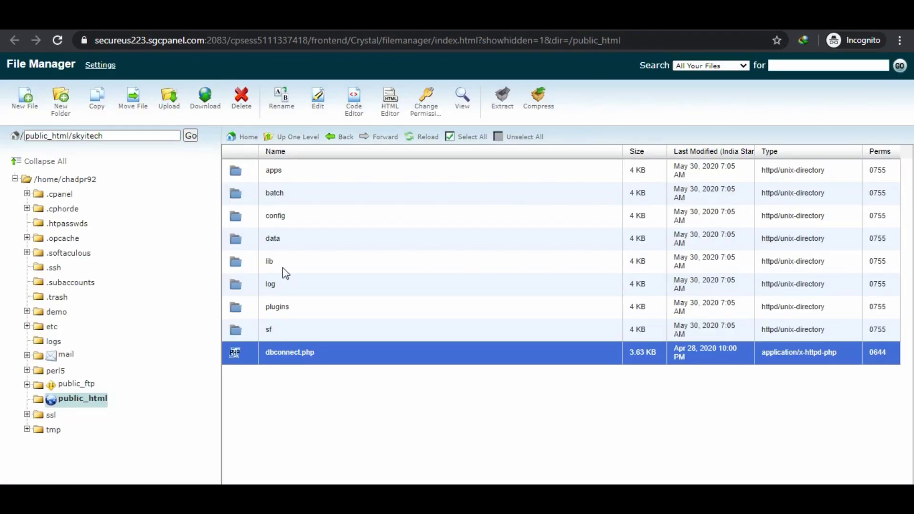
# Go to the config folder inside skyitech and open databases.yml in the code editor.
pyautogui.click(328, 215)
pyautogui.doubleClick(328, 213)
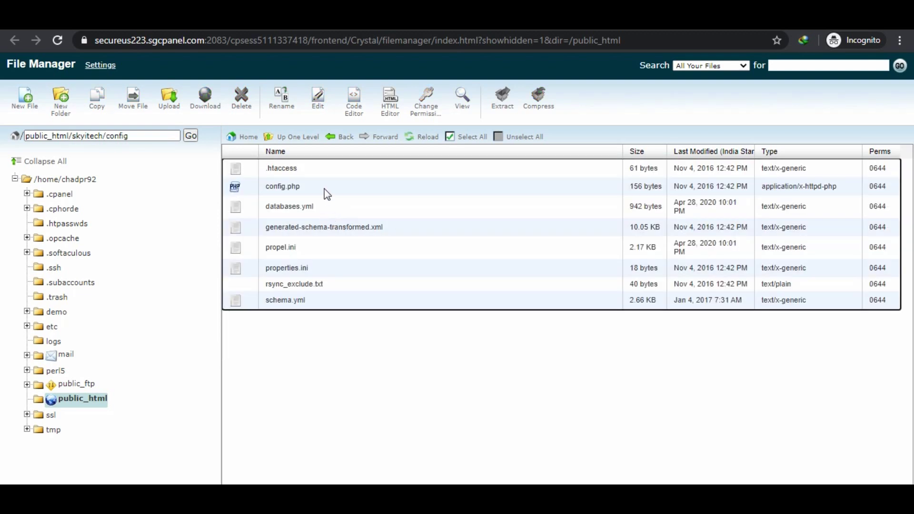
pyautogui.click(288, 207)
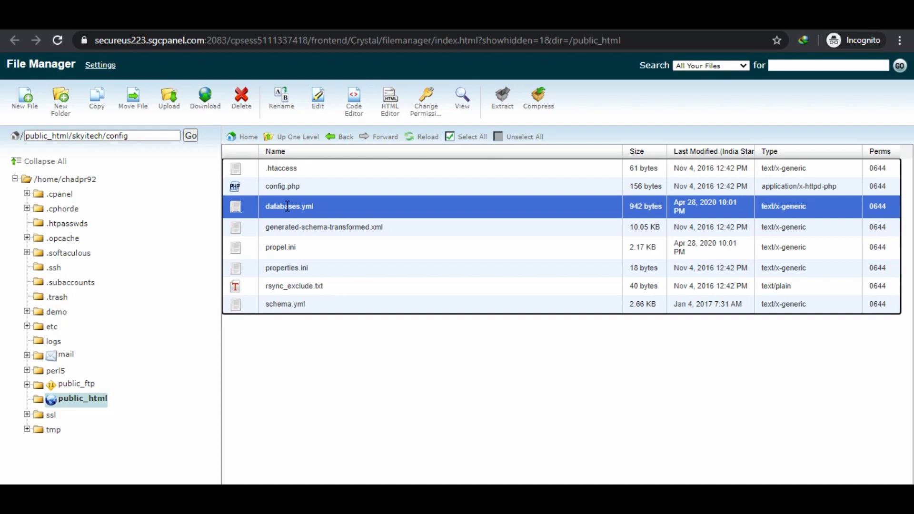
pyautogui.click(351, 106)
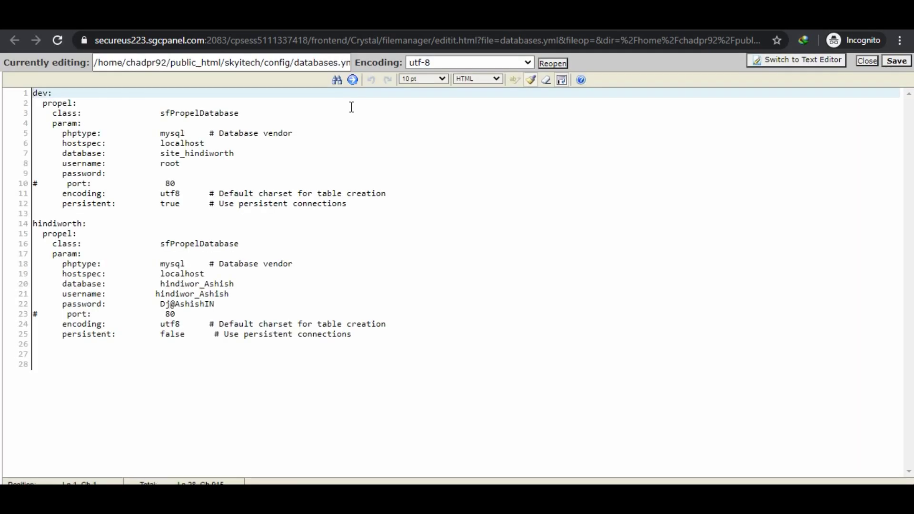
# Replace the database and username values in the hindiworth section of databases.yml with chadpr92_Ashish, save the file and close the editor.
pyautogui.moveTo(160, 285); pyautogui.dragTo(234, 284)
pyautogui.rightClick(228, 285)
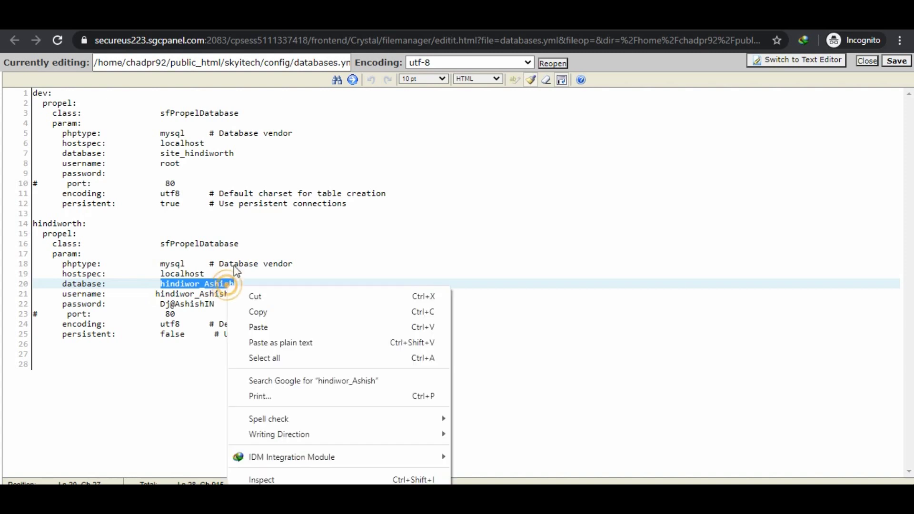
pyautogui.click(257, 328)
pyautogui.moveTo(156, 294); pyautogui.dragTo(229, 294)
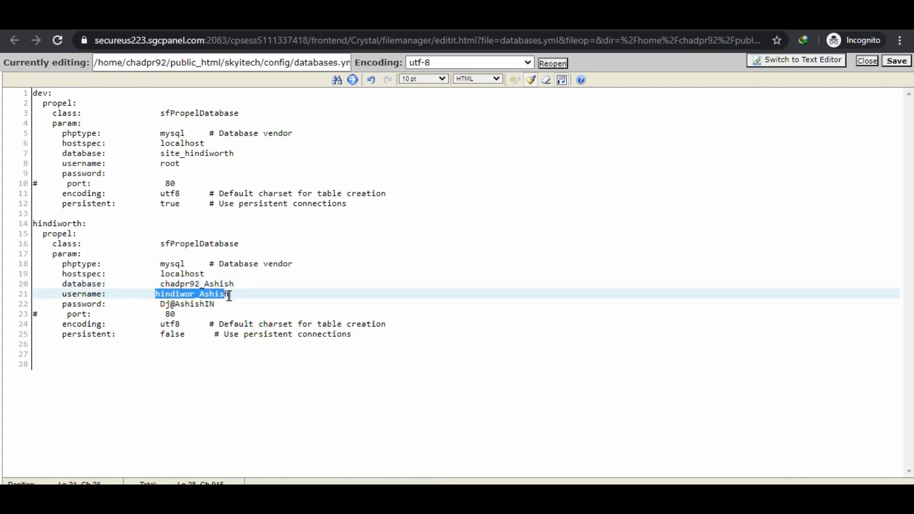
pyautogui.rightClick(229, 294)
pyautogui.click(258, 133)
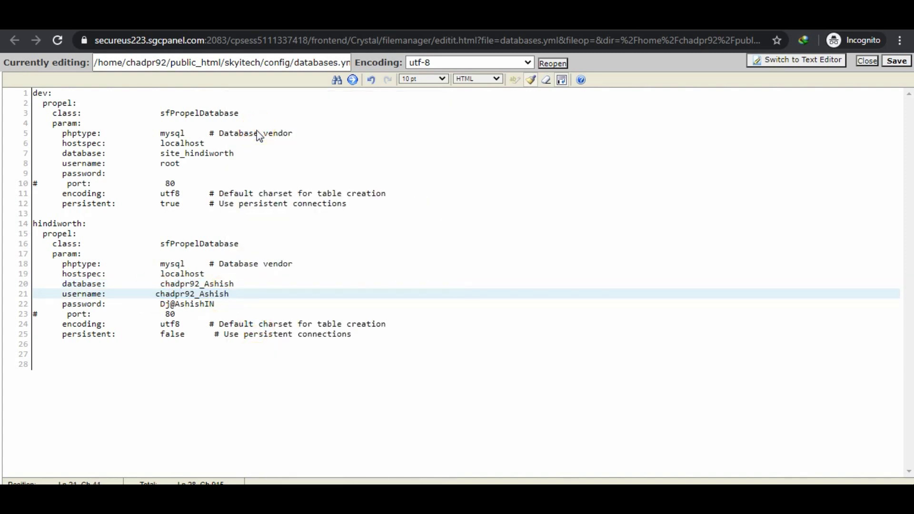
pyautogui.click(896, 61)
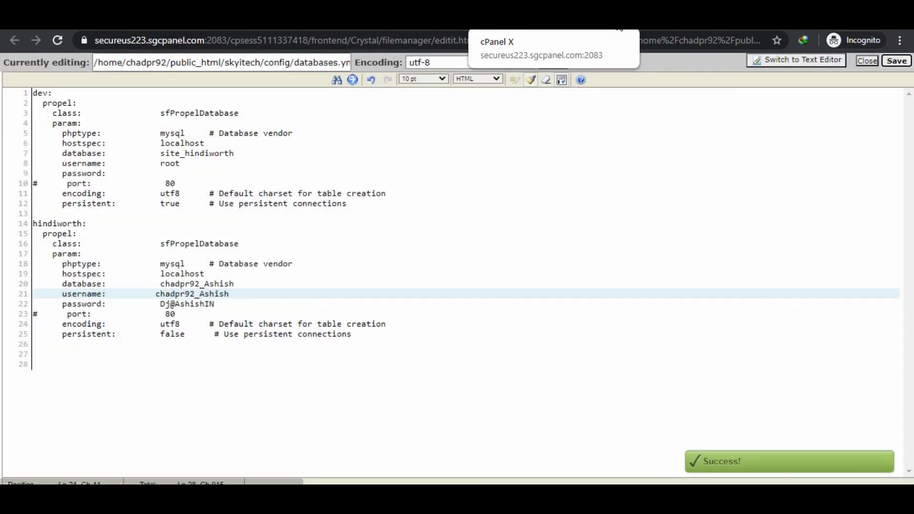
pyautogui.click(619, 28)
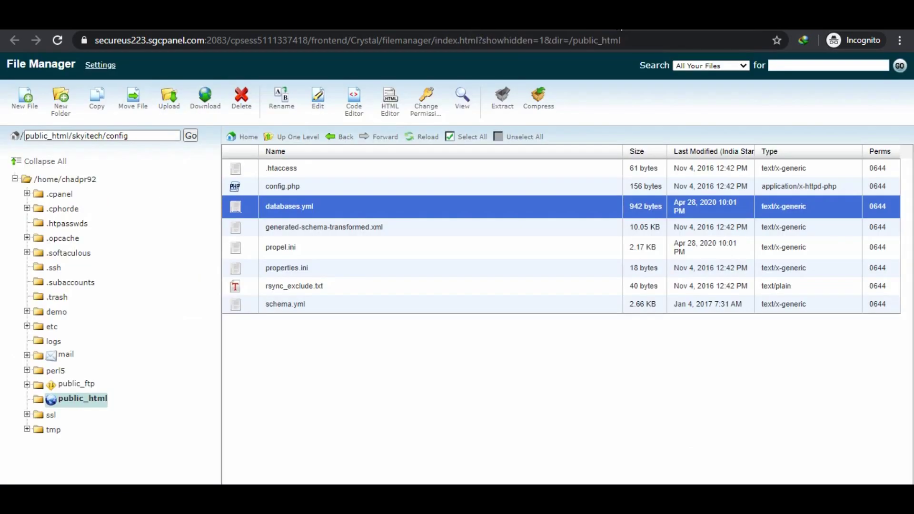
# Go to skyitech/apps/backend/config in public_html and open its databases.yml in the code editor.
pyautogui.click(298, 138)
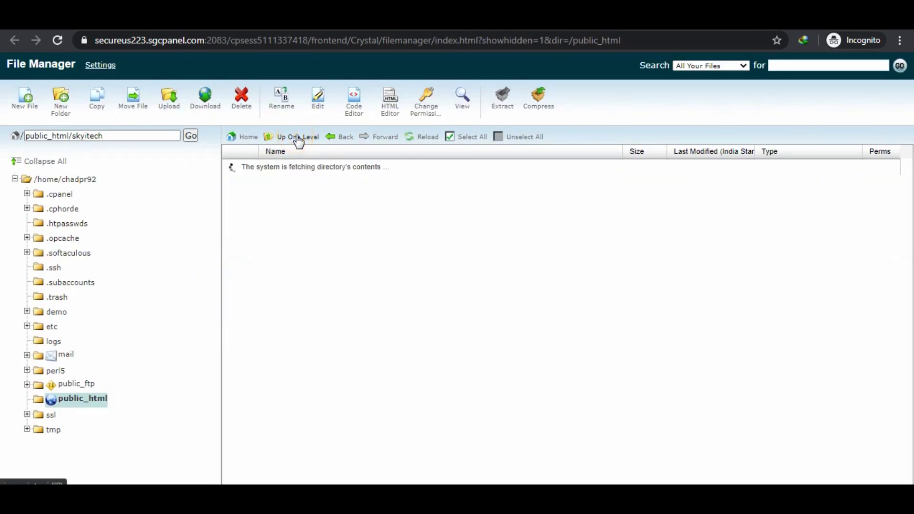
pyautogui.click(297, 139)
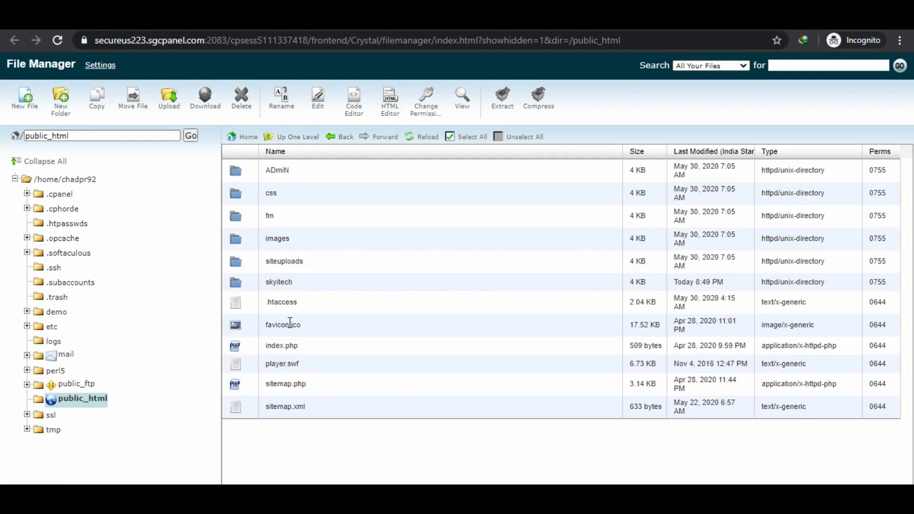
pyautogui.doubleClick(310, 286)
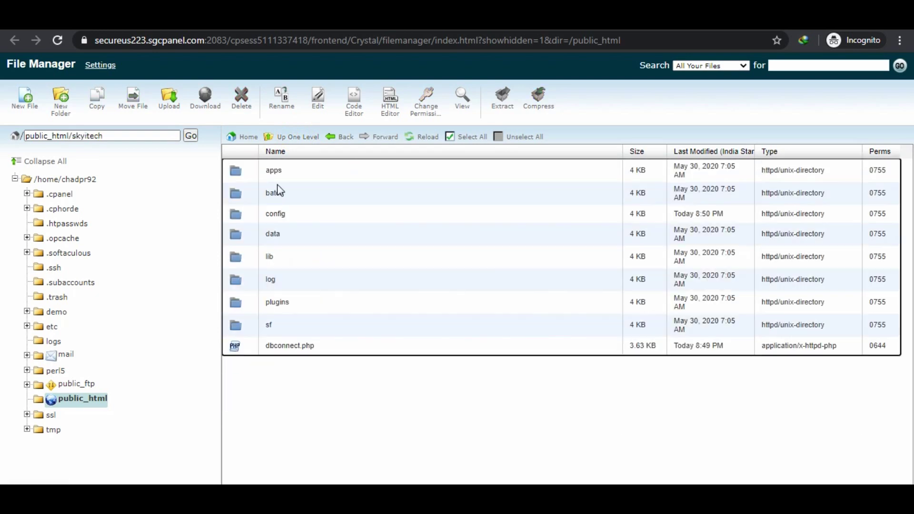
pyautogui.doubleClick(316, 172)
pyautogui.doubleClick(327, 171)
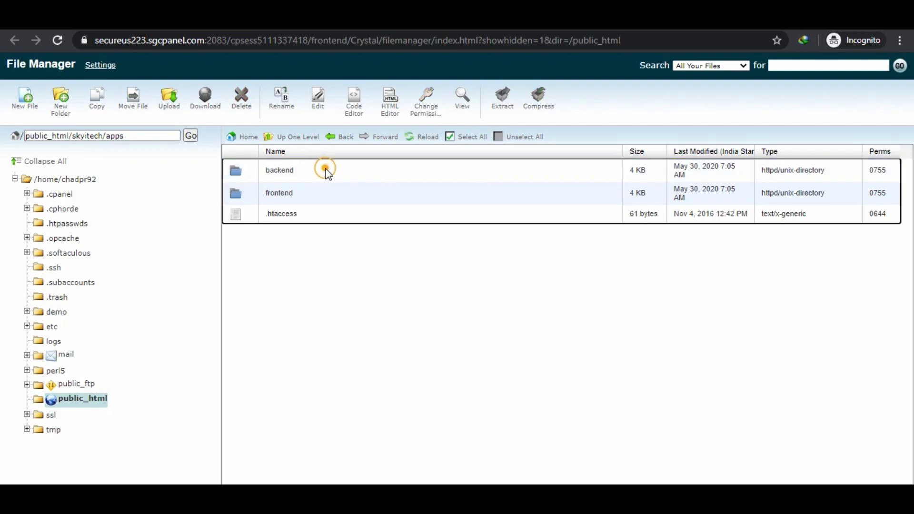
pyautogui.click(333, 169)
pyautogui.doubleClick(333, 170)
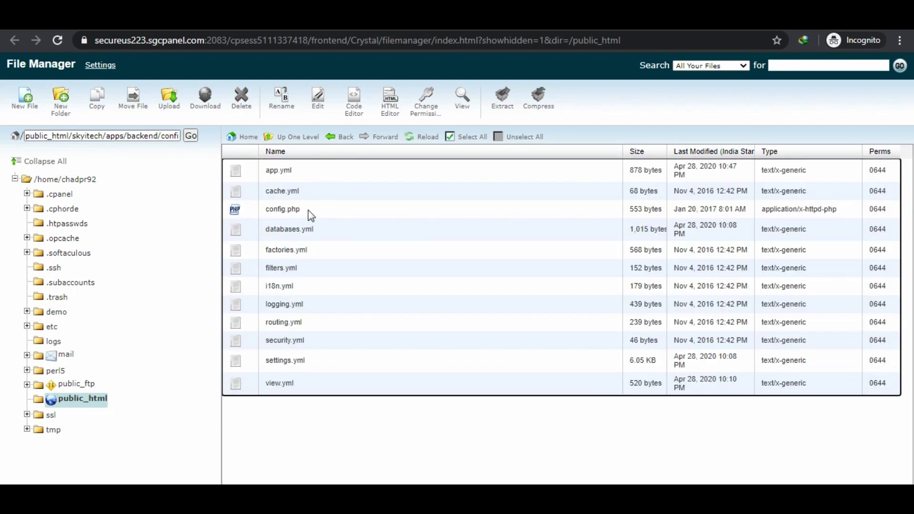
pyautogui.click(289, 231)
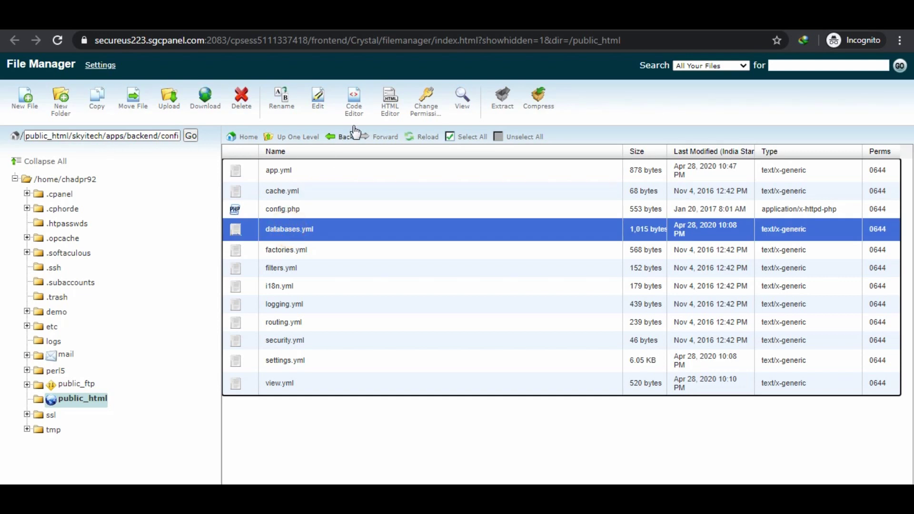
pyautogui.click(352, 109)
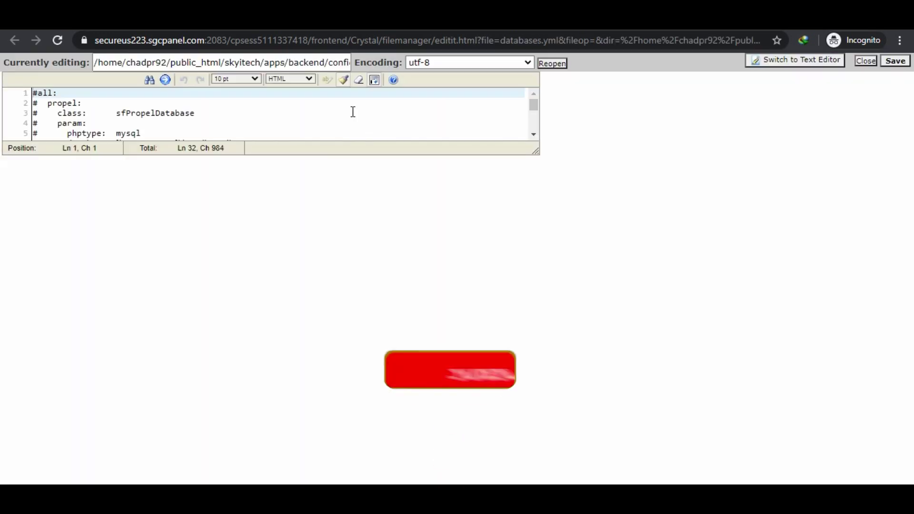
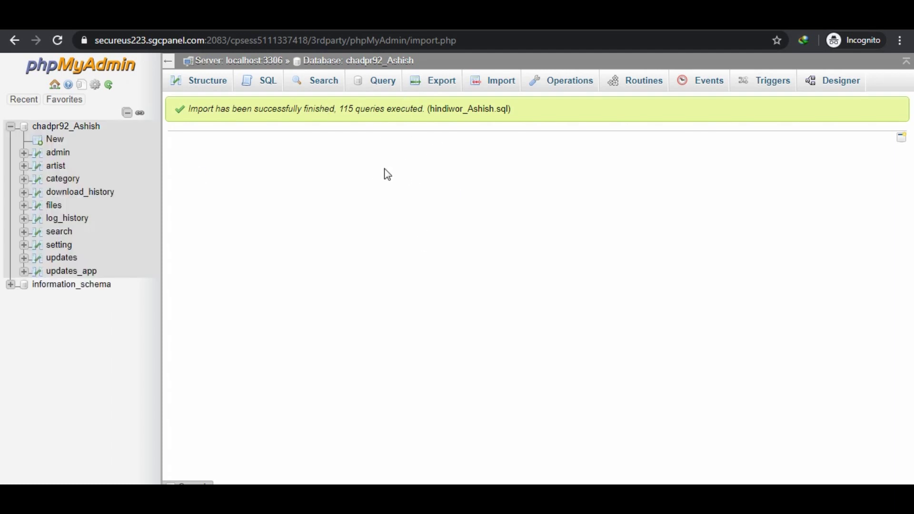
# Check the imported admin table in phpMyAdmin and the live hindiworth.com homepage.
pyautogui.click(59, 154)
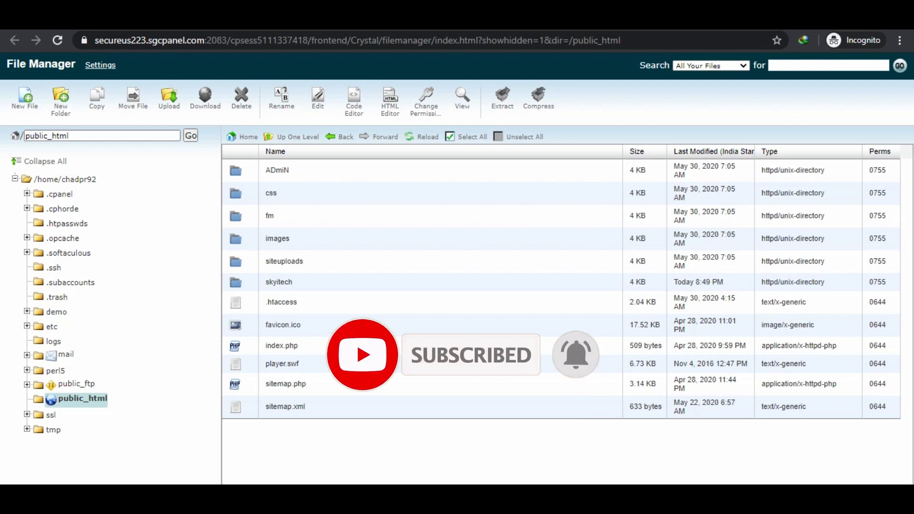
pyautogui.click(112, 450)
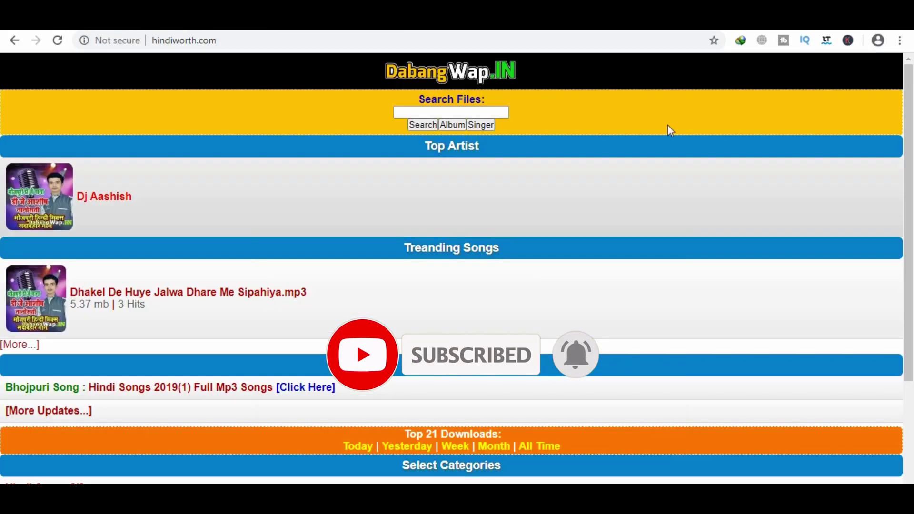
pyautogui.click(470, 75)
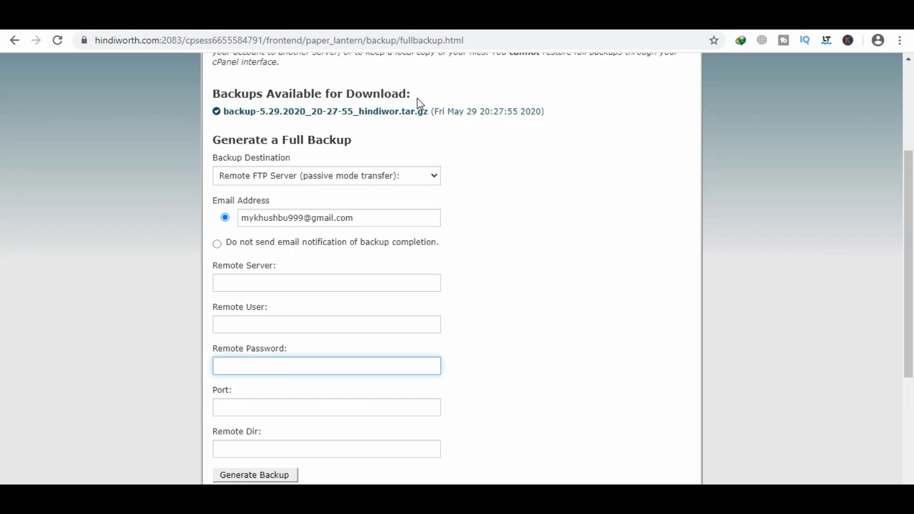
pyautogui.scroll(4, 195, 133)
pyautogui.click(212, 75)
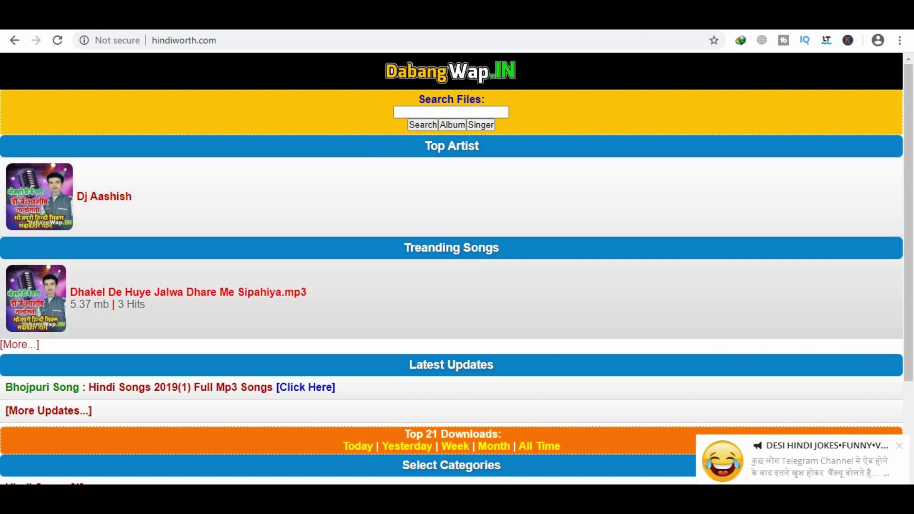
pyautogui.moveTo(136, 482)
pyautogui.click(235, 412)
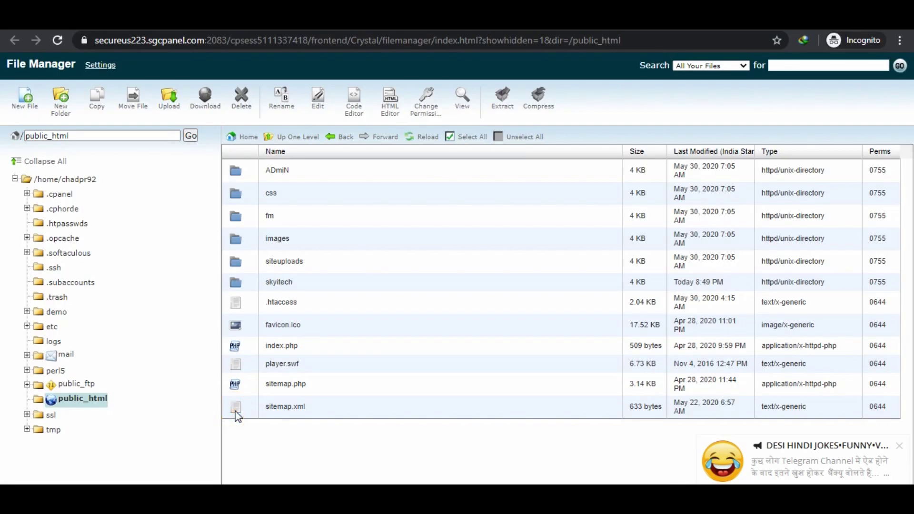
pyautogui.doubleClick(327, 282)
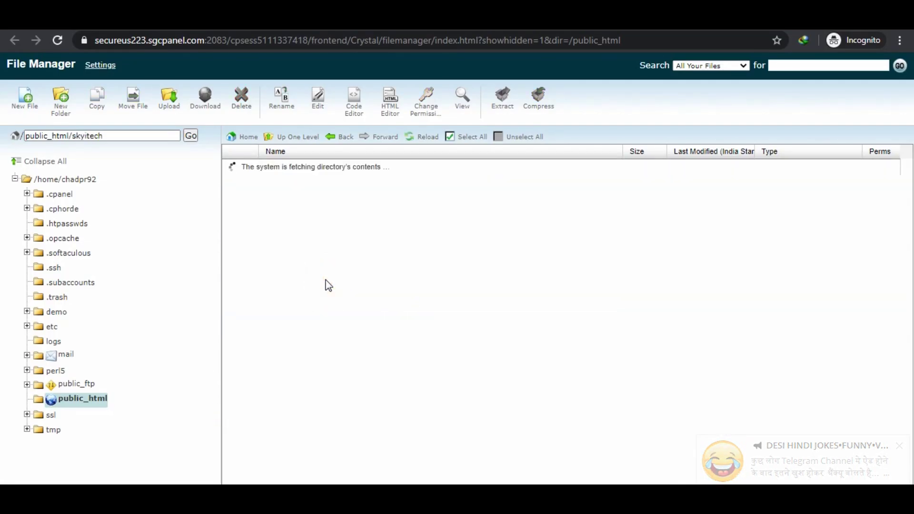
pyautogui.click(88, 401)
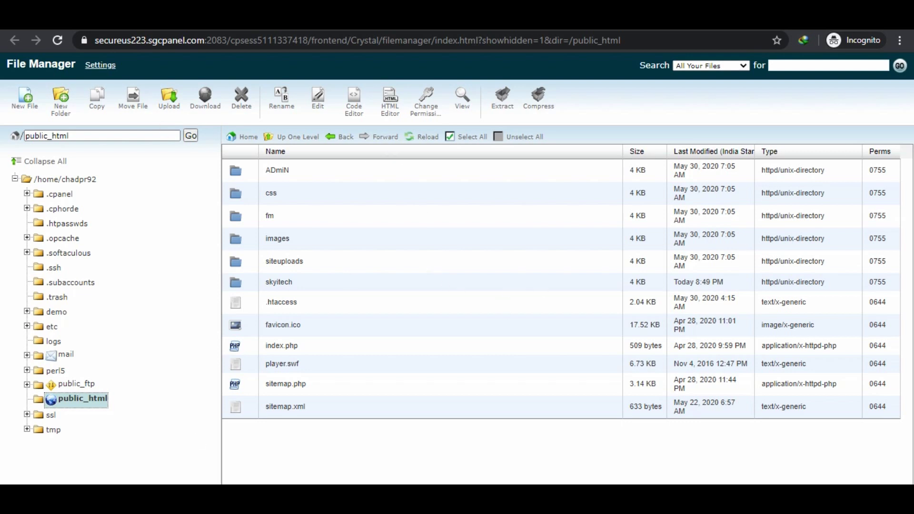
# Switch to the hindiworth.com cPanel File Manager, open public_html and save the preferences with hidden files (dotfiles) shown.
pyautogui.click(96, 435)
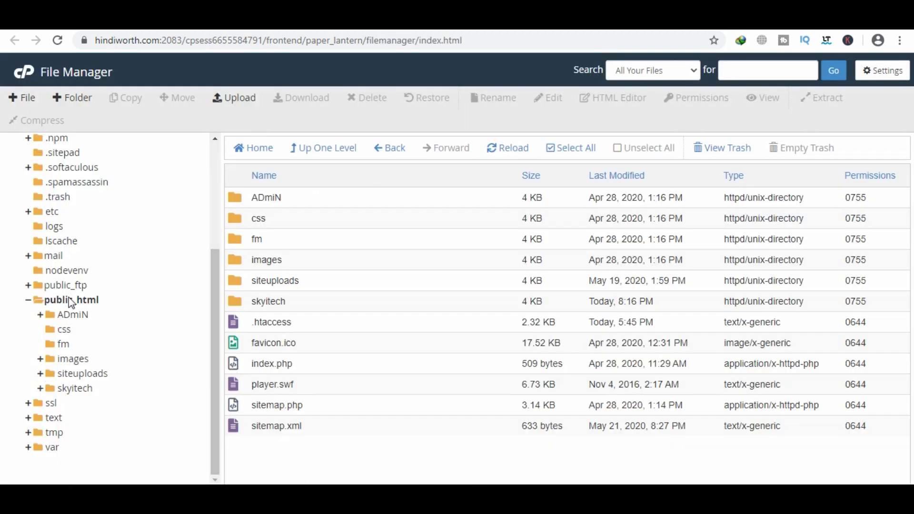
pyautogui.click(71, 301)
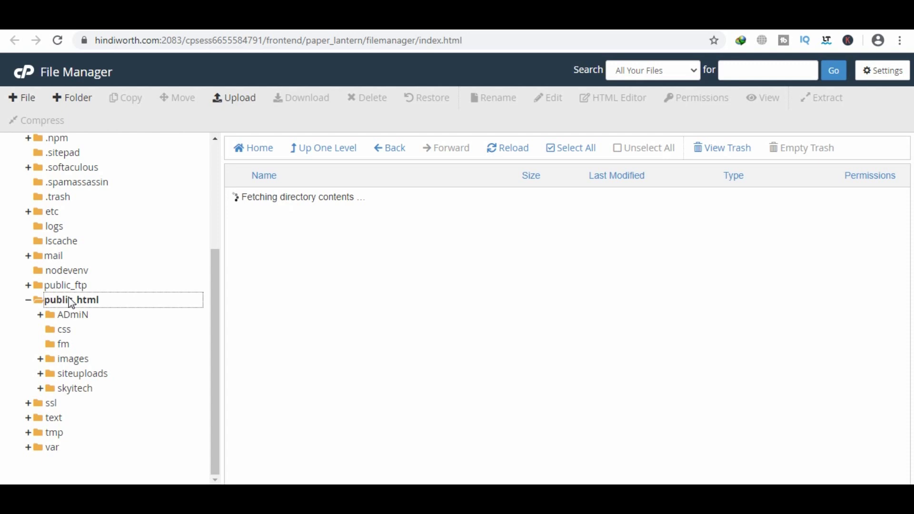
pyautogui.click(879, 70)
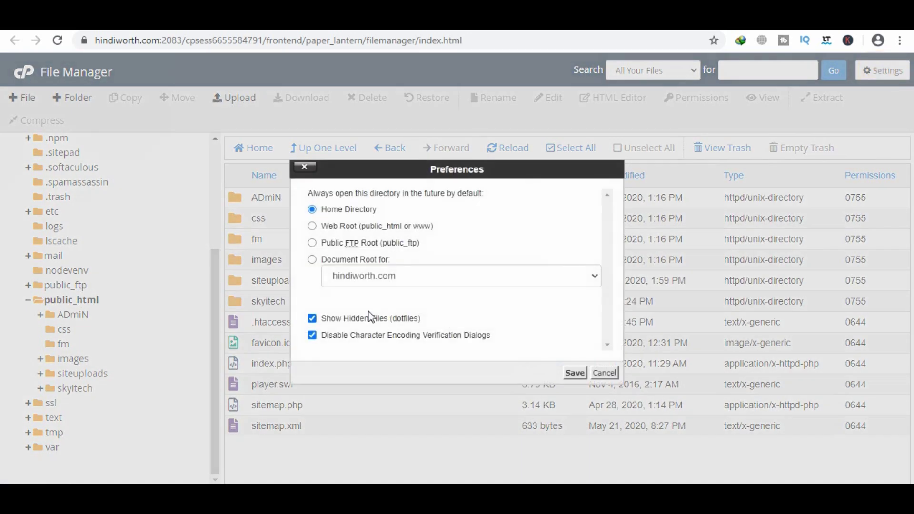
pyautogui.click(313, 320)
pyautogui.click(312, 319)
pyautogui.click(575, 373)
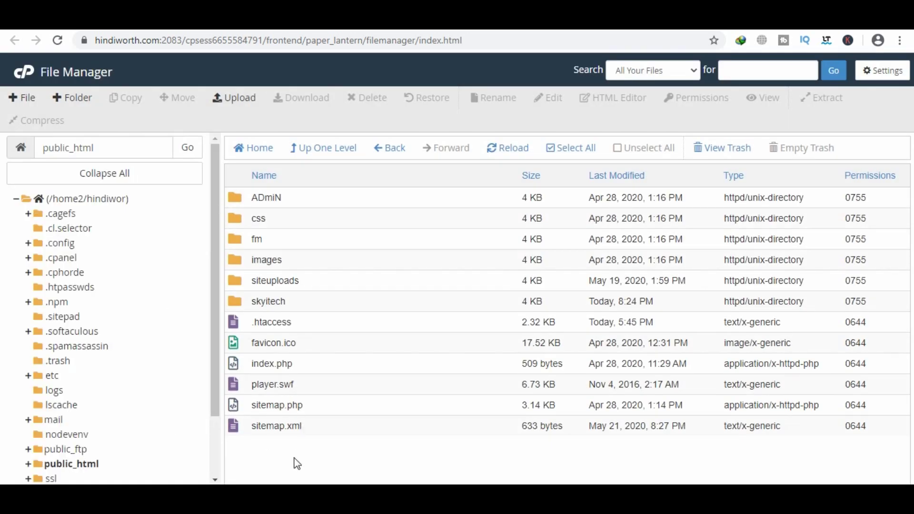
# Compress all files and folders in public_html into a Zip archive named vffv.zip.
pyautogui.click(571, 148)
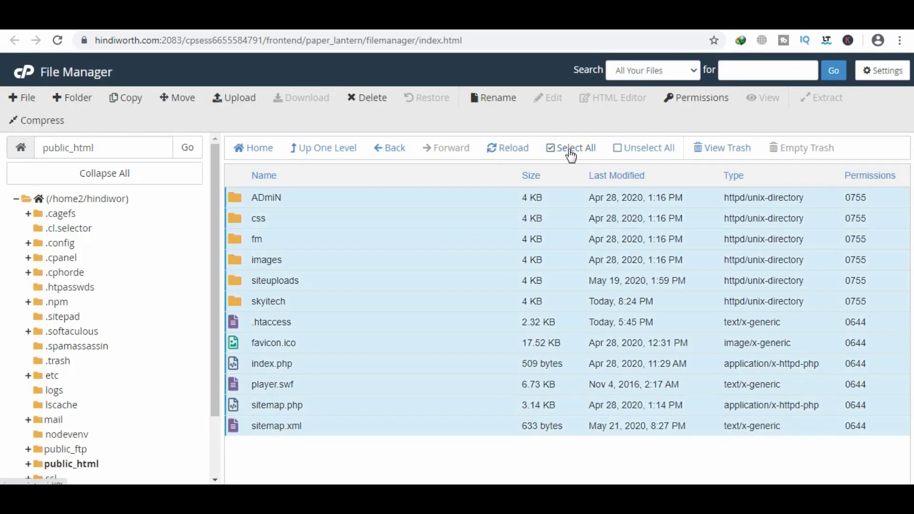
pyautogui.click(41, 123)
pyautogui.click(340, 212)
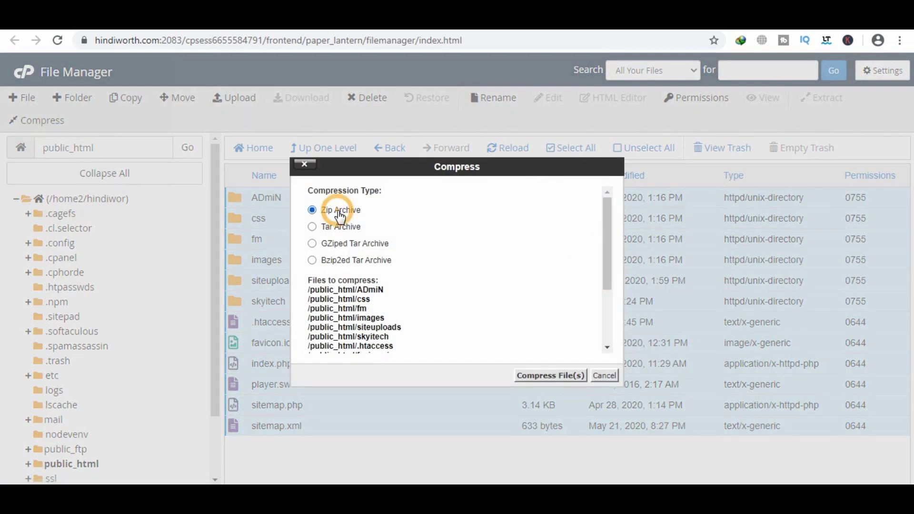
pyautogui.scroll(-3, 519, 327)
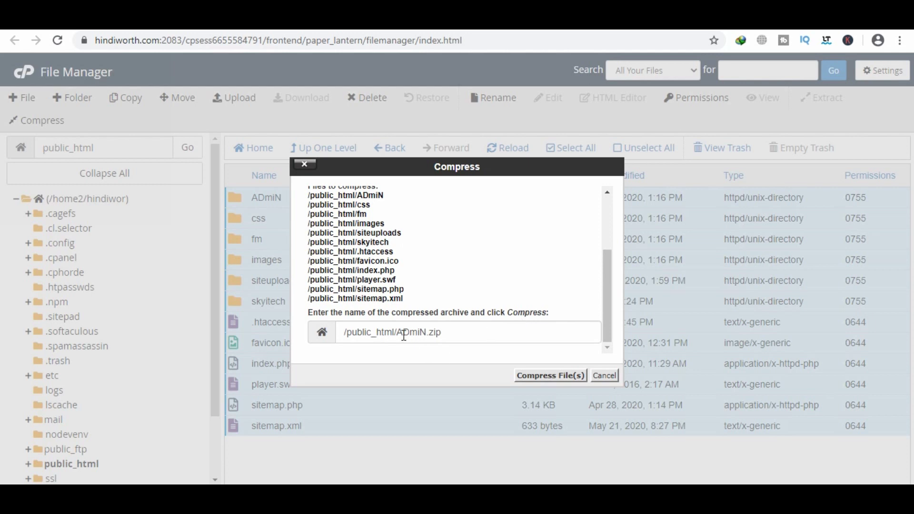
pyautogui.moveTo(398, 332); pyautogui.dragTo(427, 331)
pyautogui.write('vffv')
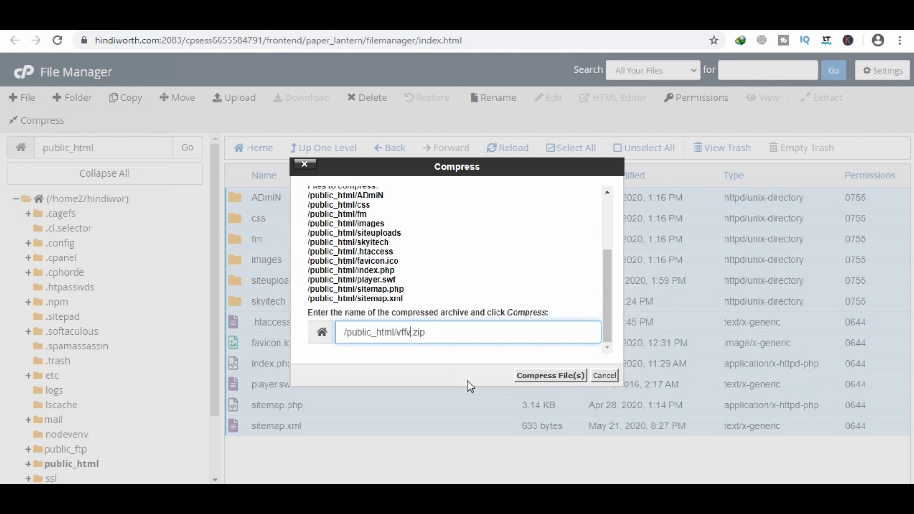
pyautogui.click(528, 378)
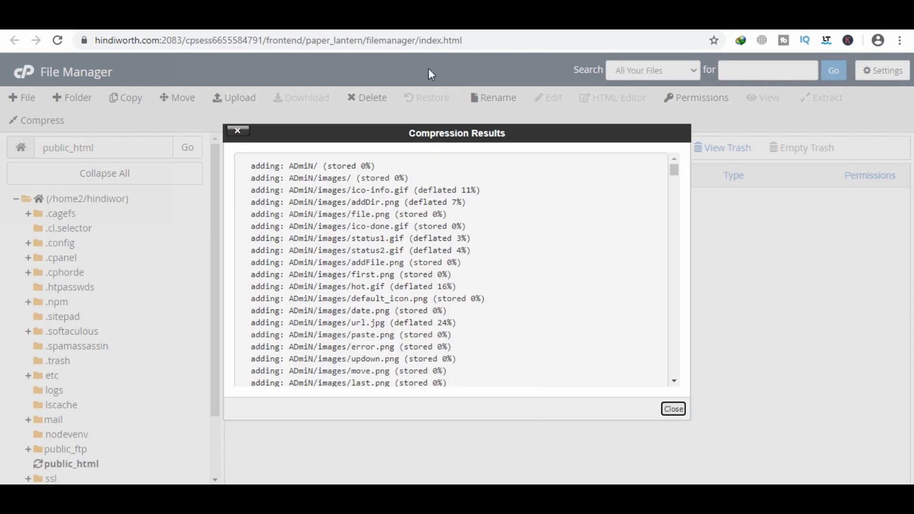
# Dismiss the compression results and download the vffv.zip archive from public_html to the computer.
pyautogui.click(680, 411)
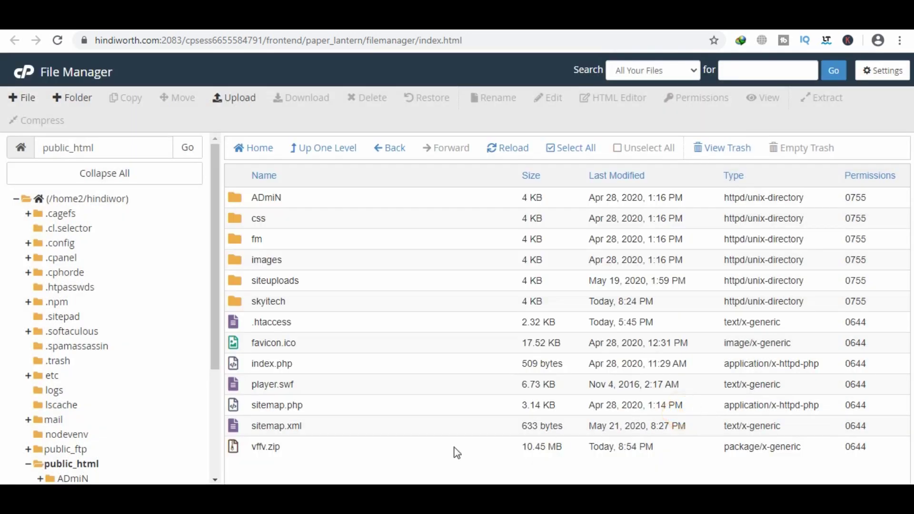
pyautogui.click(267, 447)
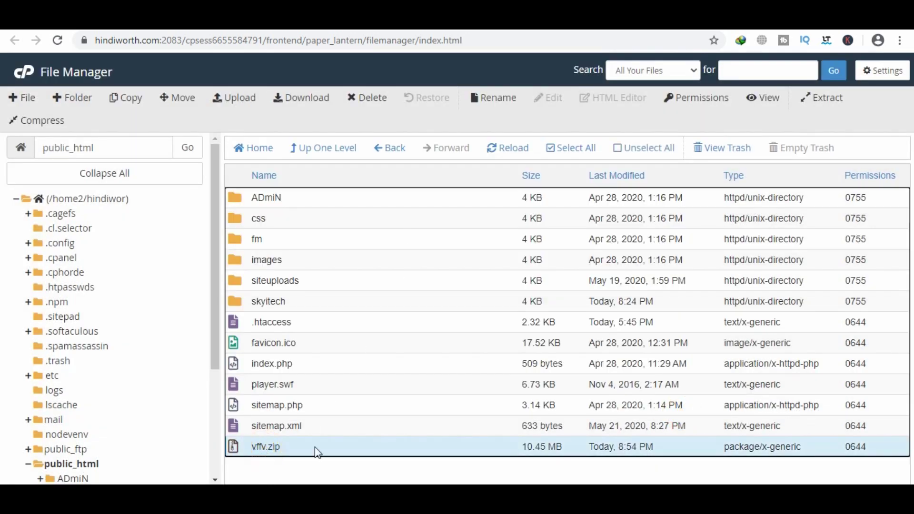
pyautogui.click(314, 107)
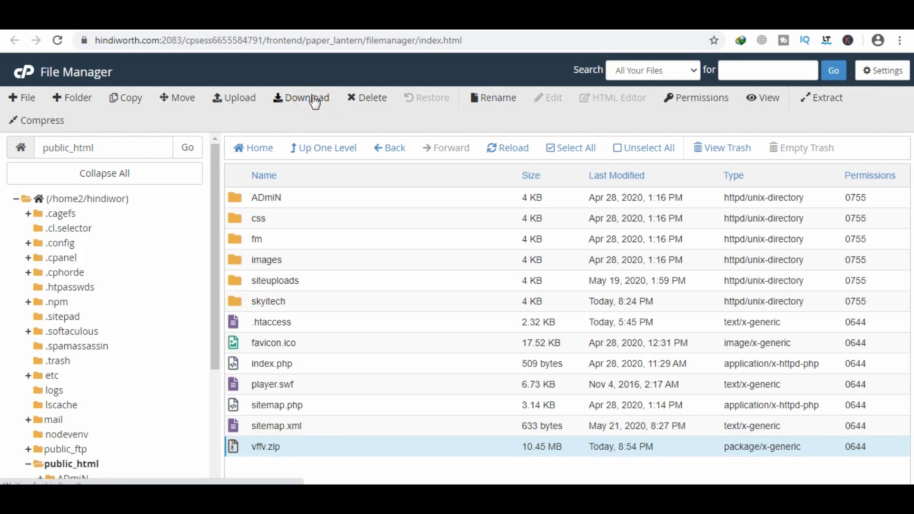
pyautogui.click(459, 313)
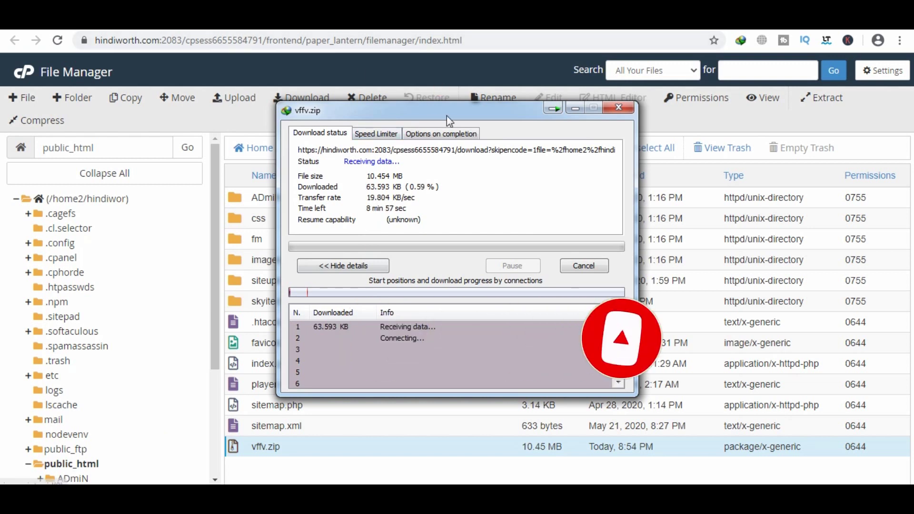
pyautogui.moveTo(454, 122); pyautogui.dragTo(576, 153)
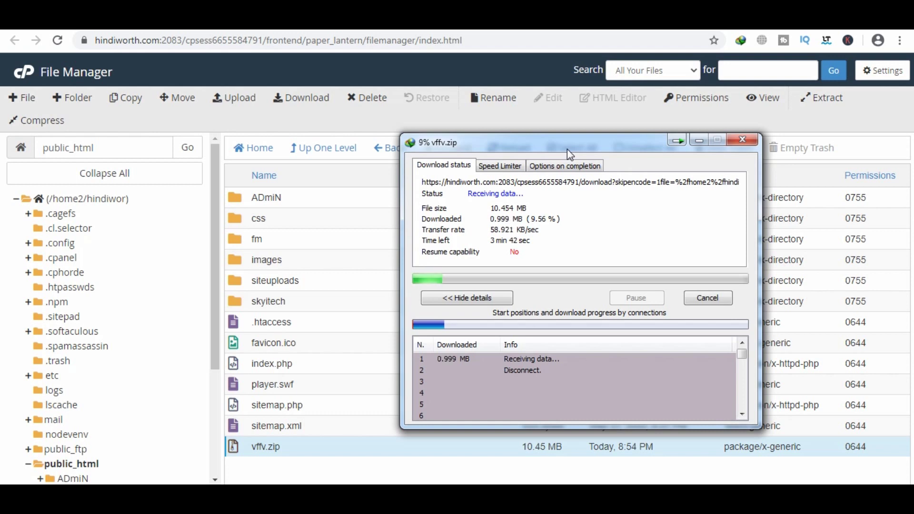
pyautogui.moveTo(573, 152); pyautogui.dragTo(470, 143)
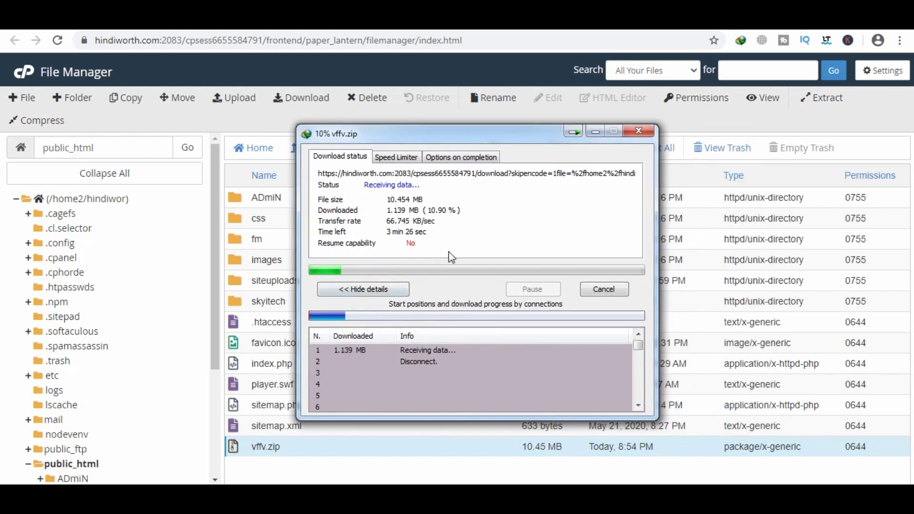
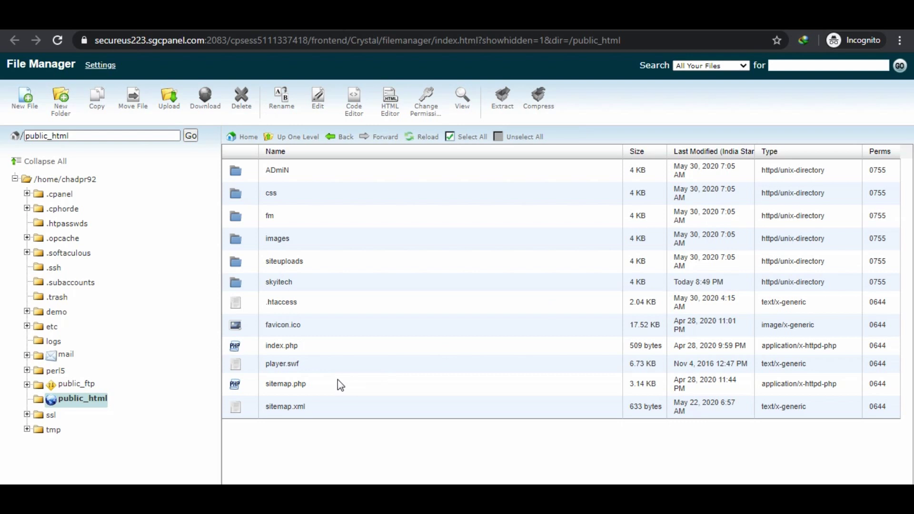
# Switch to the SiteGround File Manager and reload the public_html file listing.
pyautogui.click(301, 383)
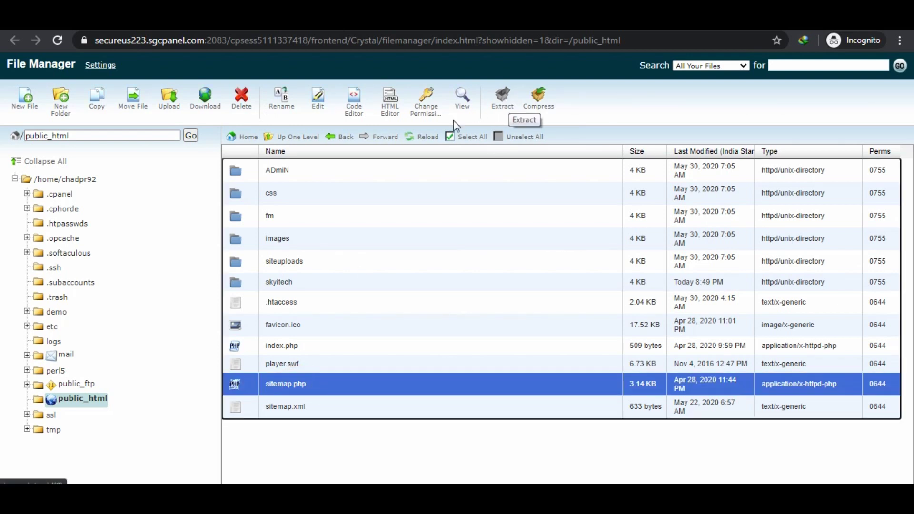
pyautogui.click(426, 139)
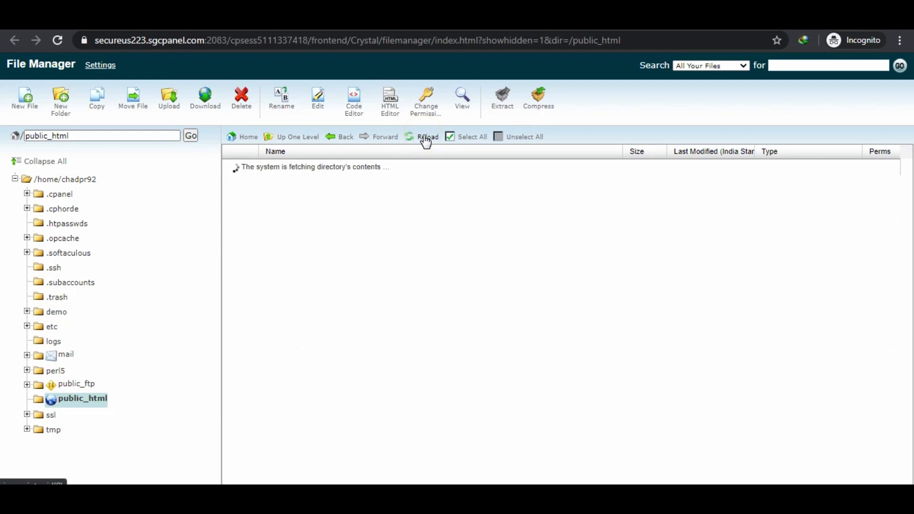